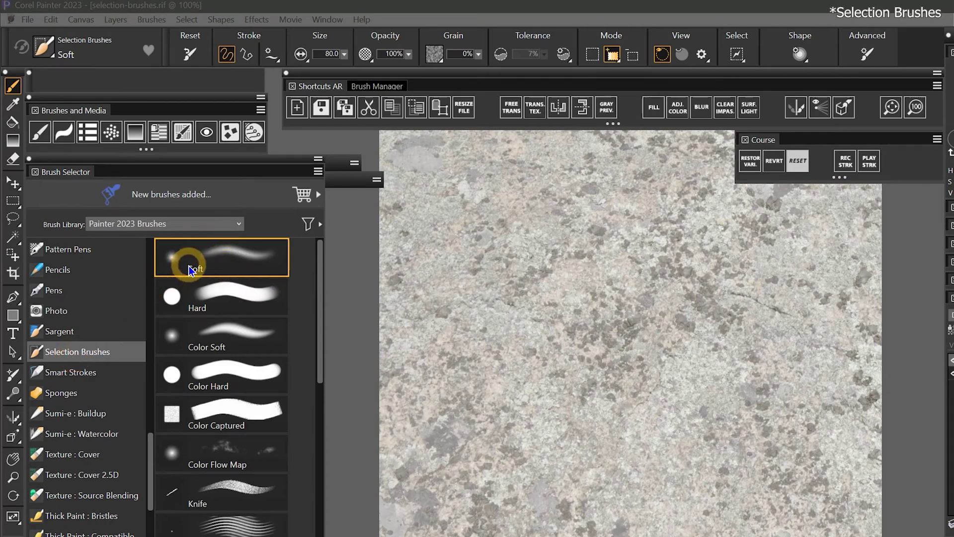
# Paint a zigzag selection across the canvas, toggle the mask view, and fill the gaps
pyautogui.moveTo(615, 221)
pyautogui.mouseDown()
pyautogui.moveTo(507, 294)
pyautogui.moveTo(691, 265)
pyautogui.moveTo(532, 376)
pyautogui.moveTo(727, 313)
pyautogui.moveTo(597, 409)
pyautogui.moveTo(633, 406)
pyautogui.moveTo(746, 362)
pyautogui.moveTo(706, 413)
pyautogui.moveTo(703, 439)
pyautogui.moveTo(759, 446)
pyautogui.mouseUp()
pyautogui.click(662, 54)
pyautogui.click(682, 54)
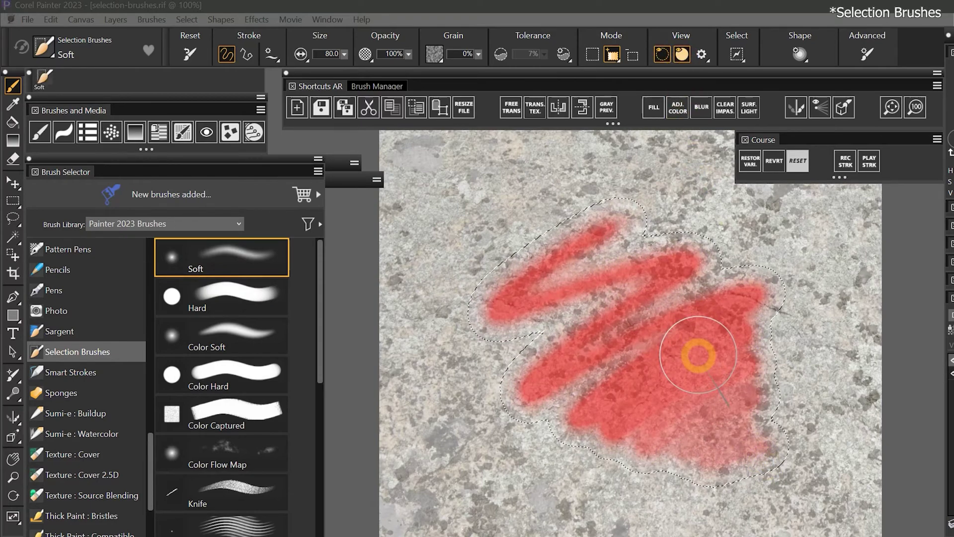
pyautogui.moveTo(698, 354)
pyautogui.mouseDown()
pyautogui.moveTo(696, 341)
pyautogui.moveTo(571, 336)
pyautogui.moveTo(526, 298)
pyautogui.moveTo(658, 356)
pyautogui.mouseUp()
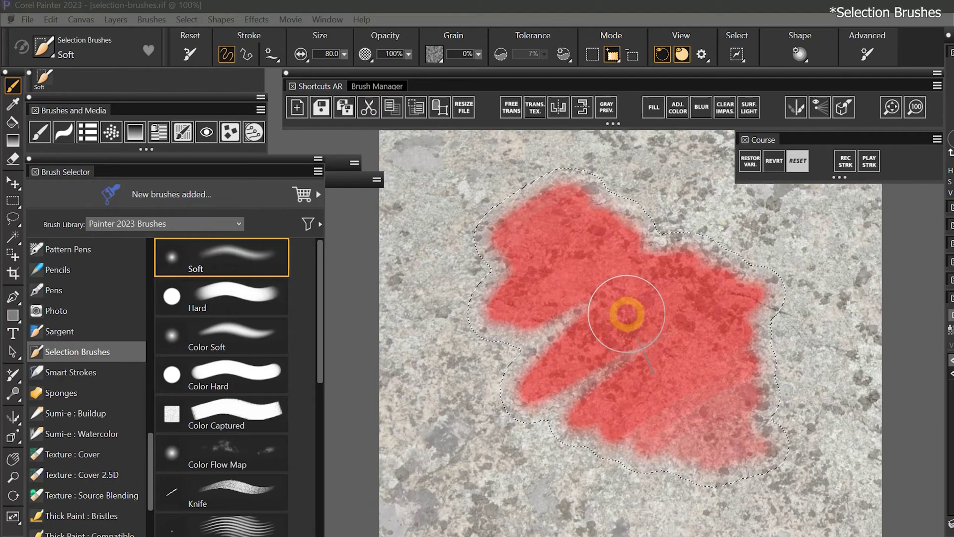
# Browse the other selection tools, then return to the Selection Brush and restore its defaults
pyautogui.moveTo(14, 237); pyautogui.dragTo(50, 241)
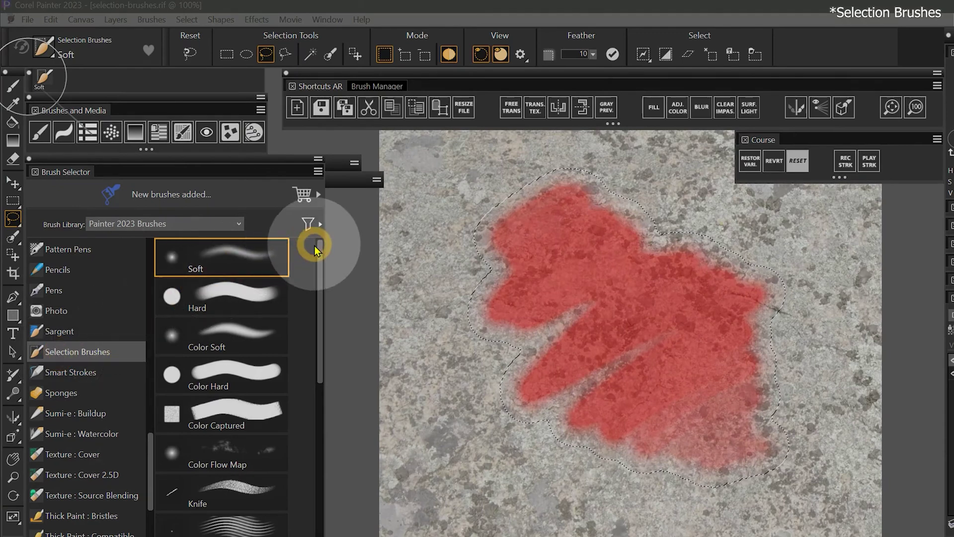
pyautogui.moveTo(318, 249); pyautogui.dragTo(316, 379)
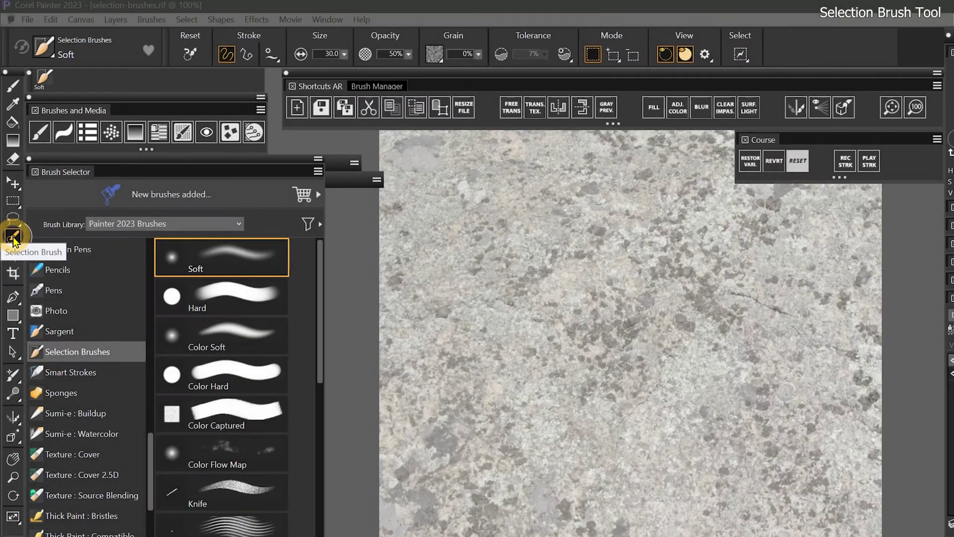
pyautogui.click(14, 240)
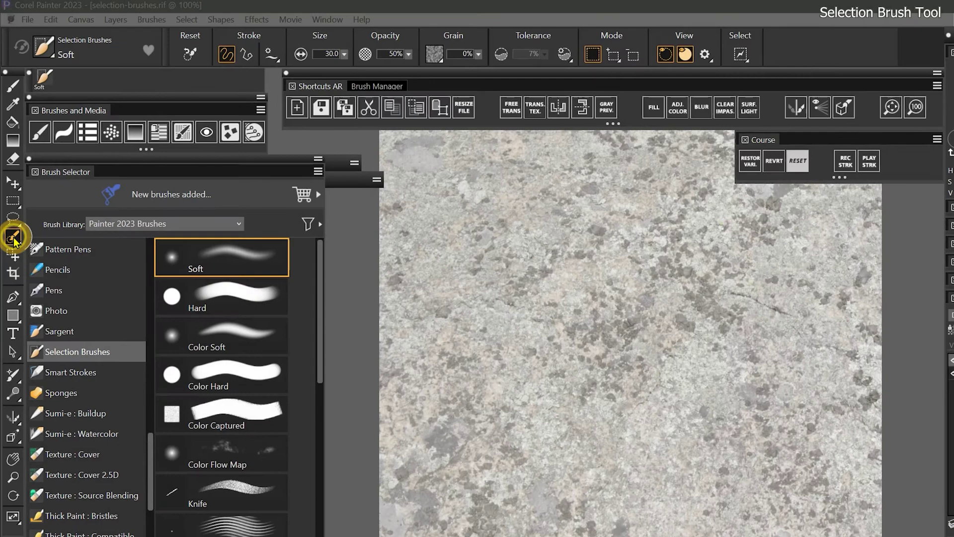
pyautogui.click(188, 55)
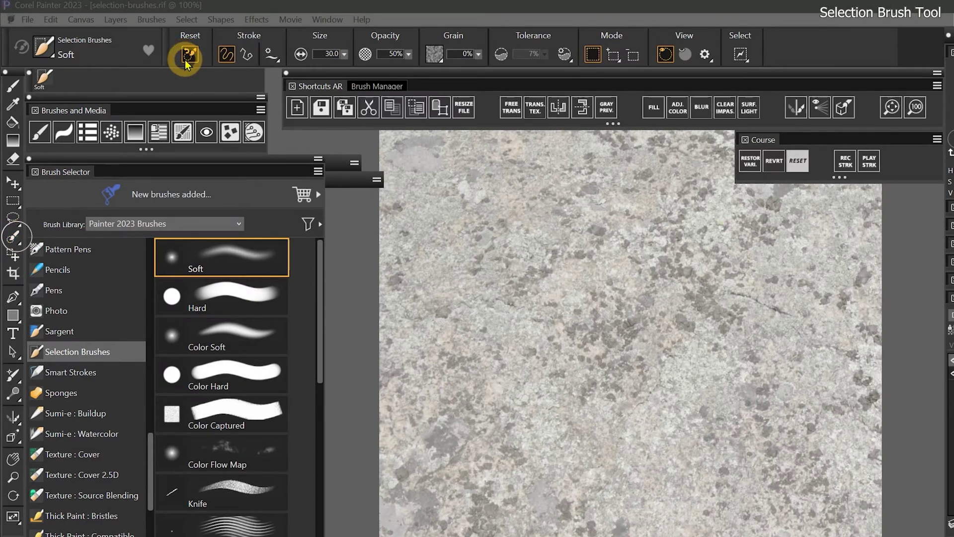
# Lower brush opacity to 9% and paint a broad soft diagonal selection, toggling the mask overlay
pyautogui.moveTo(442, 288)
pyautogui.mouseDown()
pyautogui.moveTo(553, 232)
pyautogui.moveTo(477, 368)
pyautogui.moveTo(686, 298)
pyautogui.moveTo(653, 420)
pyautogui.moveTo(760, 464)
pyautogui.mouseUp()
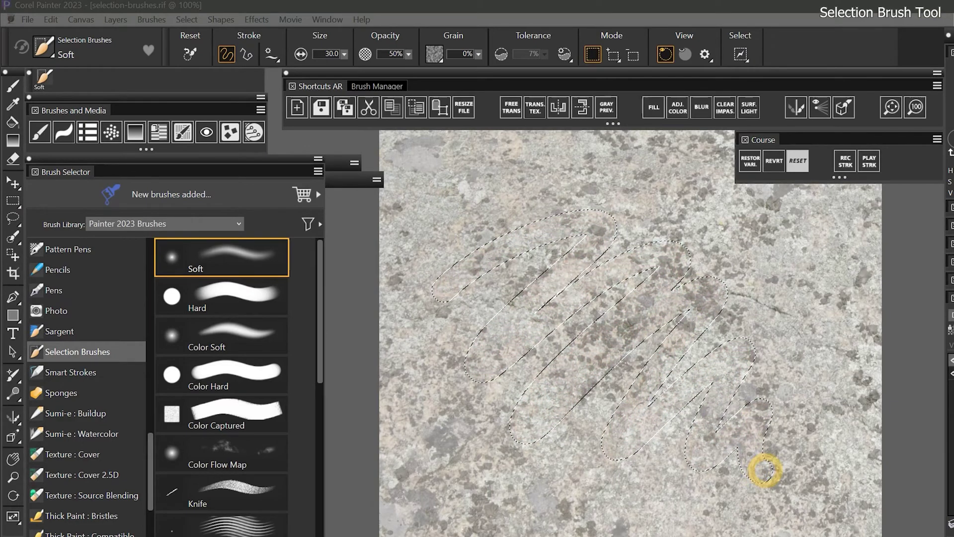
pyautogui.moveTo(430, 59)
pyautogui.mouseDown()
pyautogui.moveTo(383, 47)
pyautogui.moveTo(433, 49)
pyautogui.moveTo(400, 49)
pyautogui.mouseUp()
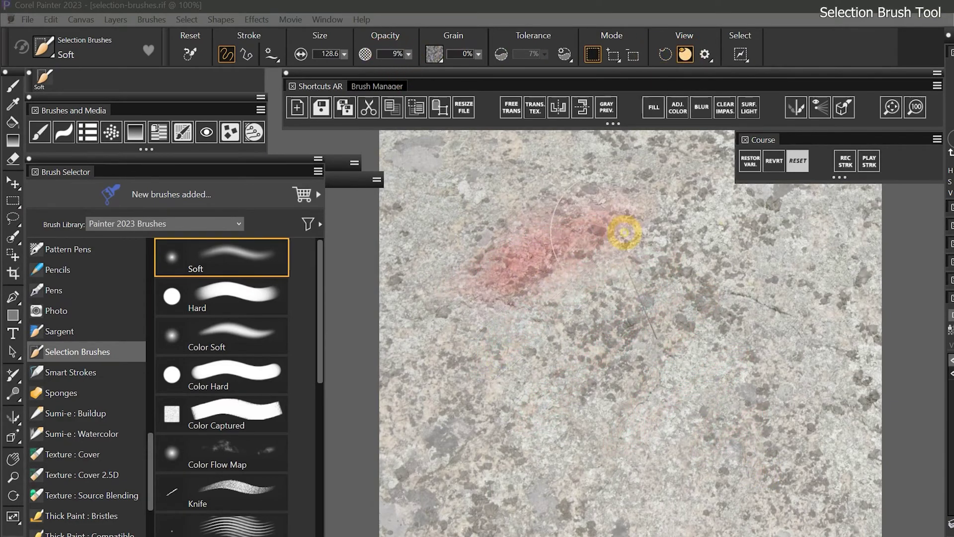
pyautogui.moveTo(625, 232)
pyautogui.mouseDown()
pyautogui.moveTo(653, 261)
pyautogui.moveTo(571, 424)
pyautogui.moveTo(650, 490)
pyautogui.moveTo(470, 267)
pyautogui.moveTo(620, 252)
pyautogui.moveTo(619, 321)
pyautogui.moveTo(580, 437)
pyautogui.moveTo(659, 480)
pyautogui.moveTo(758, 511)
pyautogui.mouseUp()
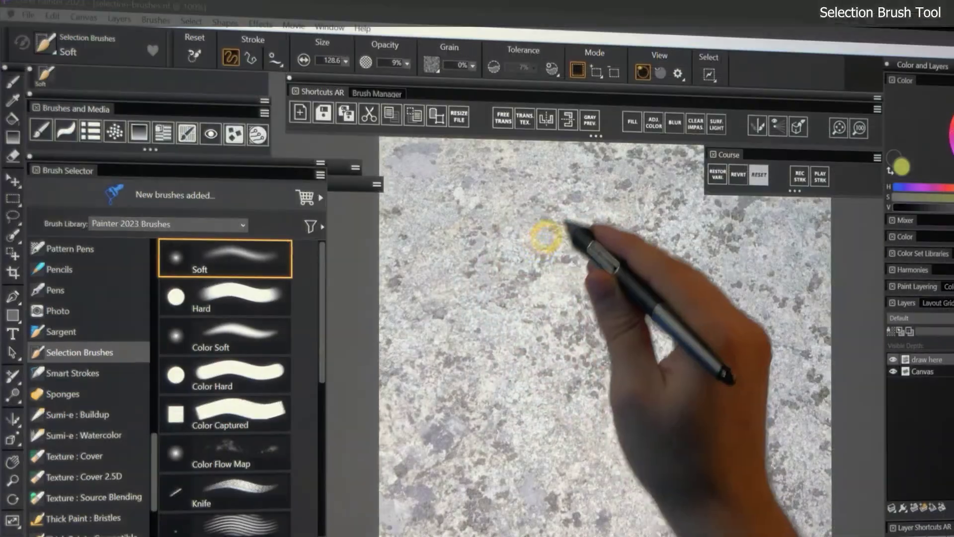
pyautogui.moveTo(457, 343)
pyautogui.mouseDown()
pyautogui.moveTo(581, 267)
pyautogui.moveTo(475, 382)
pyautogui.moveTo(599, 287)
pyautogui.moveTo(601, 275)
pyautogui.moveTo(482, 406)
pyautogui.moveTo(587, 327)
pyautogui.moveTo(611, 295)
pyautogui.moveTo(490, 419)
pyautogui.moveTo(628, 275)
pyautogui.moveTo(589, 339)
pyautogui.moveTo(488, 407)
pyautogui.moveTo(595, 284)
pyautogui.moveTo(557, 331)
pyautogui.moveTo(507, 423)
pyautogui.moveTo(634, 296)
pyautogui.moveTo(559, 423)
pyautogui.moveTo(563, 432)
pyautogui.moveTo(641, 349)
pyautogui.moveTo(674, 334)
pyautogui.moveTo(616, 444)
pyautogui.mouseUp()
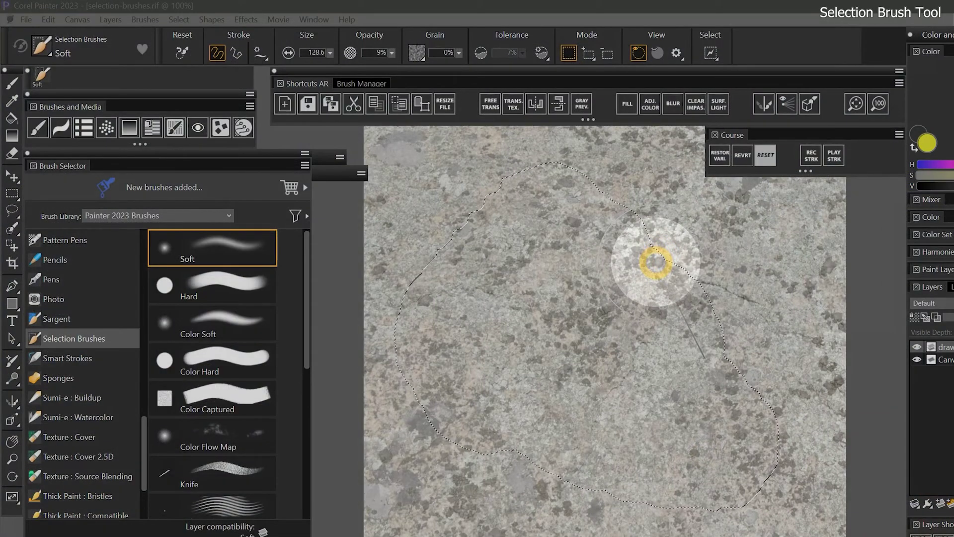
pyautogui.click(657, 52)
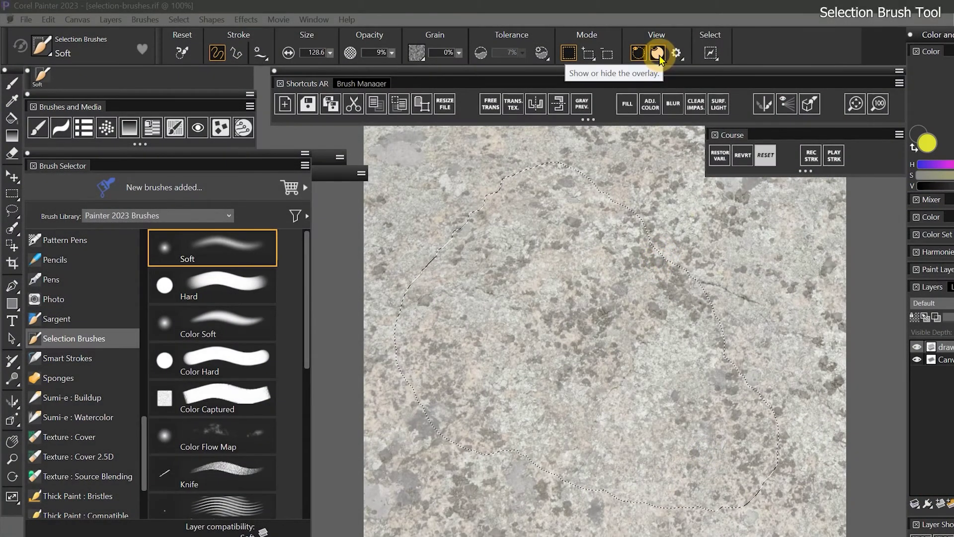
pyautogui.click(658, 53)
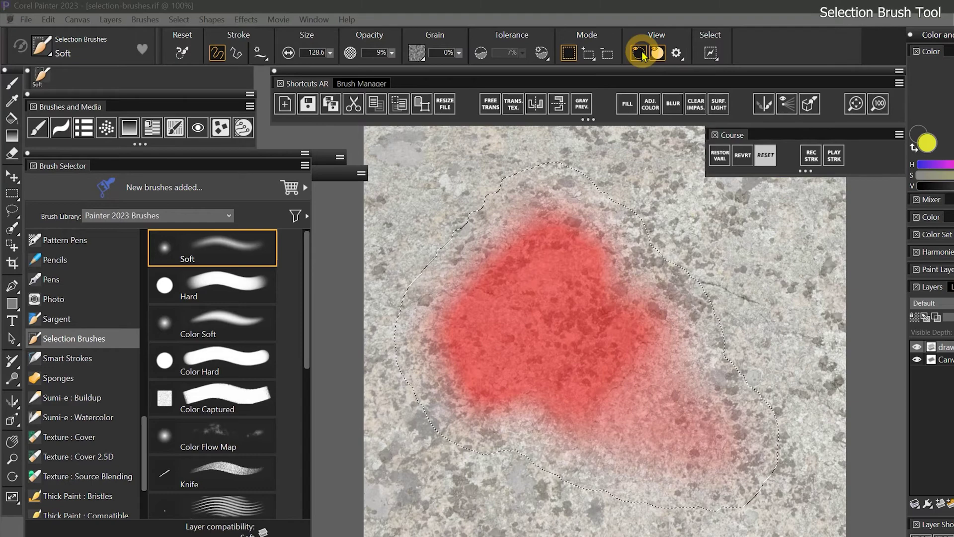
pyautogui.click(641, 54)
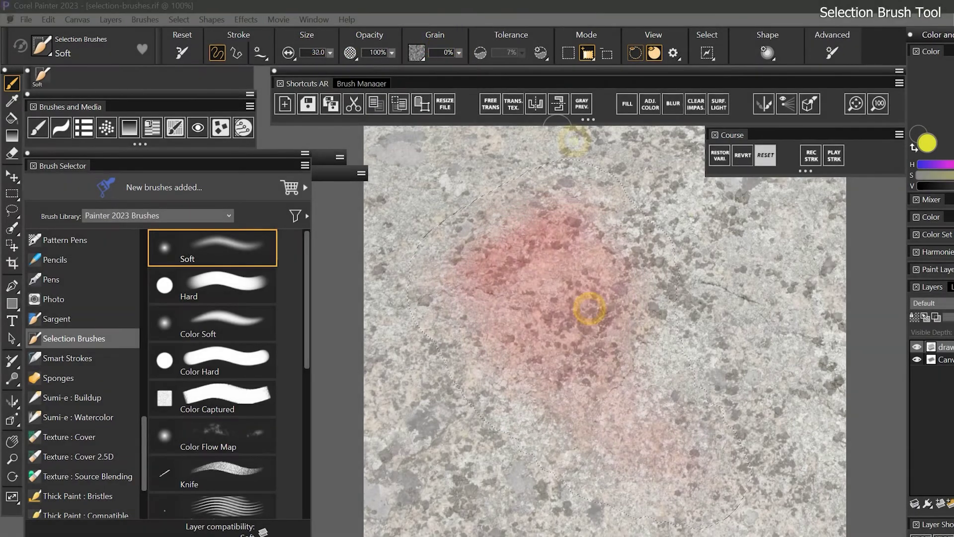
# Paint a spiral selection, fill it with a rainbow gradient, and deselect with Ctrl+D
pyautogui.moveTo(594, 318)
pyautogui.mouseDown()
pyautogui.moveTo(581, 344)
pyautogui.moveTo(624, 312)
pyautogui.moveTo(578, 284)
pyautogui.moveTo(553, 348)
pyautogui.moveTo(639, 370)
pyautogui.moveTo(636, 265)
pyautogui.moveTo(538, 275)
pyautogui.moveTo(547, 397)
pyautogui.moveTo(693, 377)
pyautogui.moveTo(643, 220)
pyautogui.moveTo(482, 282)
pyautogui.moveTo(564, 455)
pyautogui.moveTo(743, 393)
pyautogui.moveTo(709, 198)
pyautogui.moveTo(482, 198)
pyautogui.moveTo(443, 426)
pyautogui.moveTo(611, 518)
pyautogui.moveTo(762, 441)
pyautogui.moveTo(760, 417)
pyautogui.mouseUp()
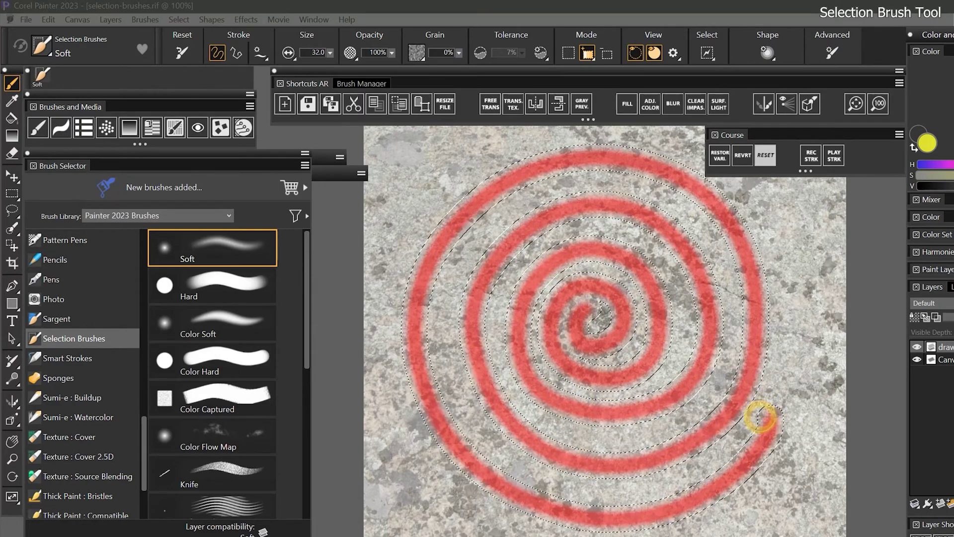
pyautogui.click(627, 105)
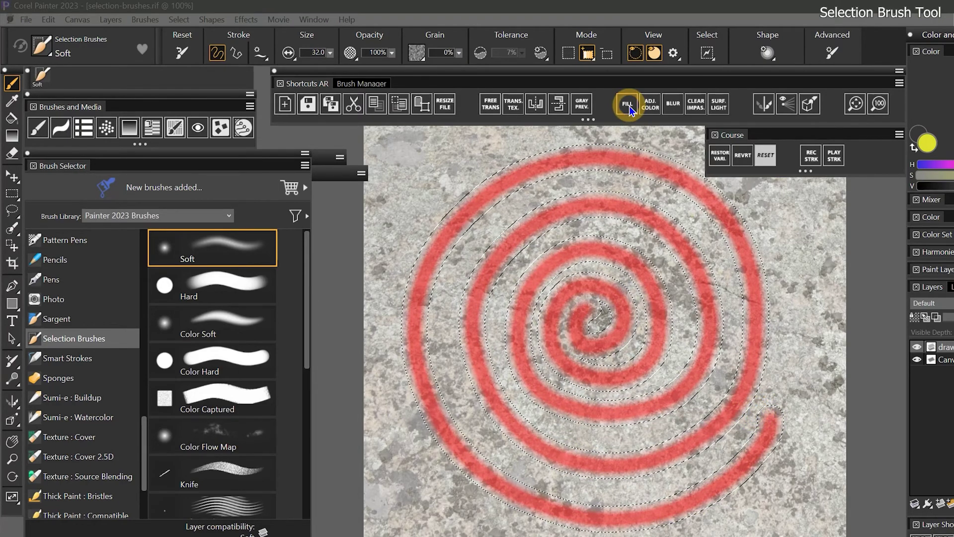
pyautogui.click(616, 205)
pyautogui.click(571, 222)
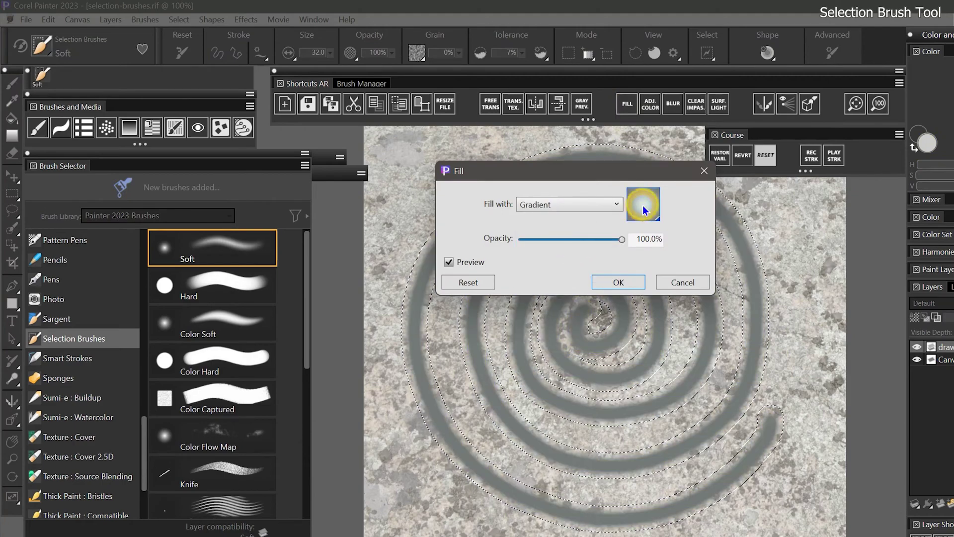
pyautogui.click(644, 210)
pyautogui.click(666, 398)
pyautogui.click(618, 282)
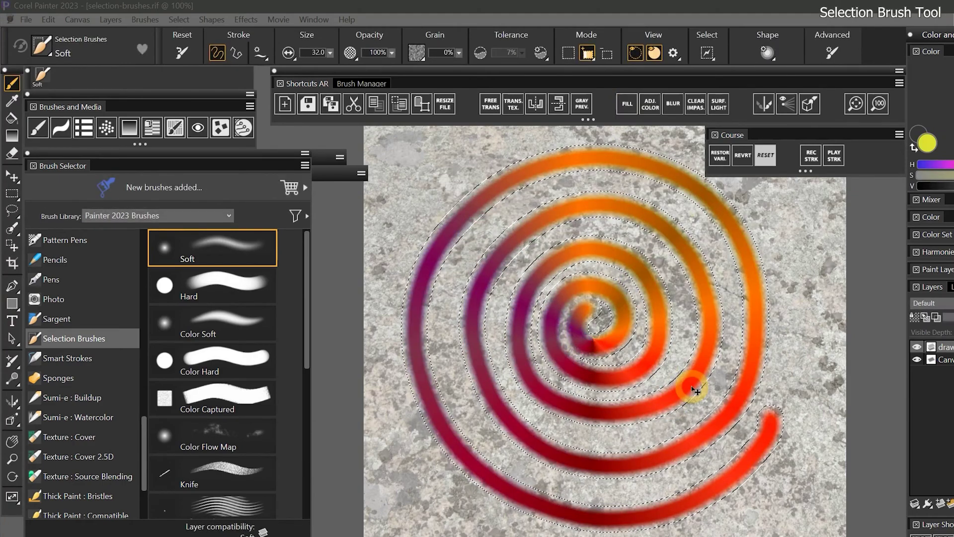
pyautogui.hotkey('ctrl', 'd')
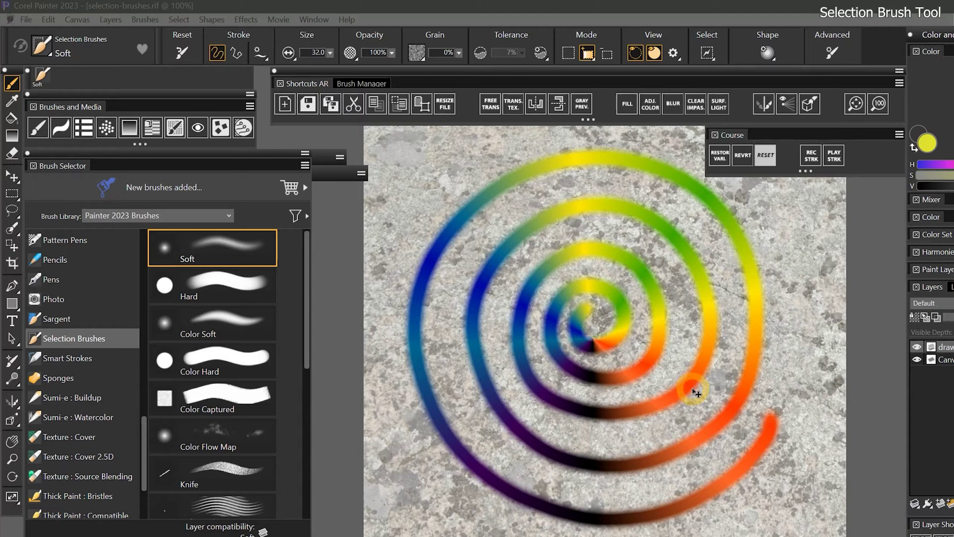
# Revert the document to its last saved version and paint a diagonal selection stroke
pyautogui.click(744, 156)
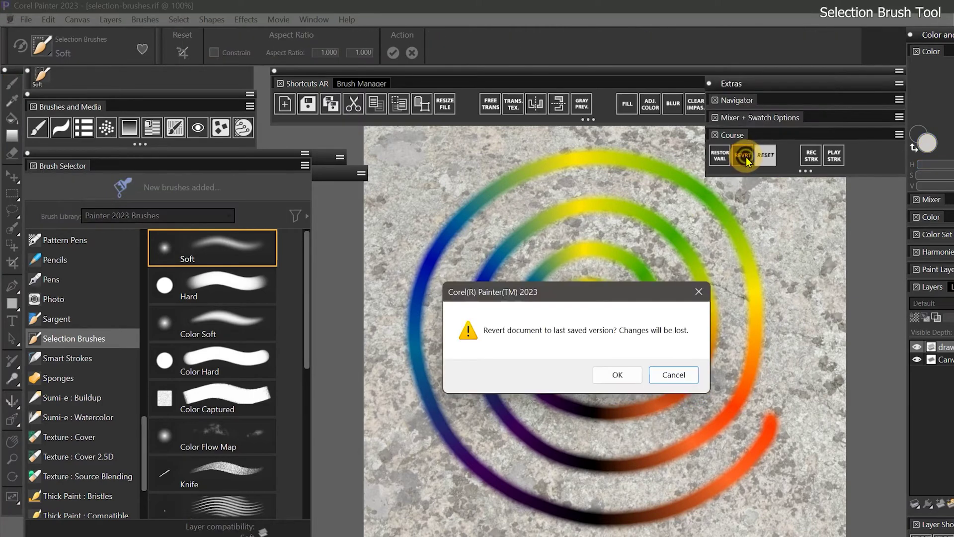
pyautogui.click(617, 374)
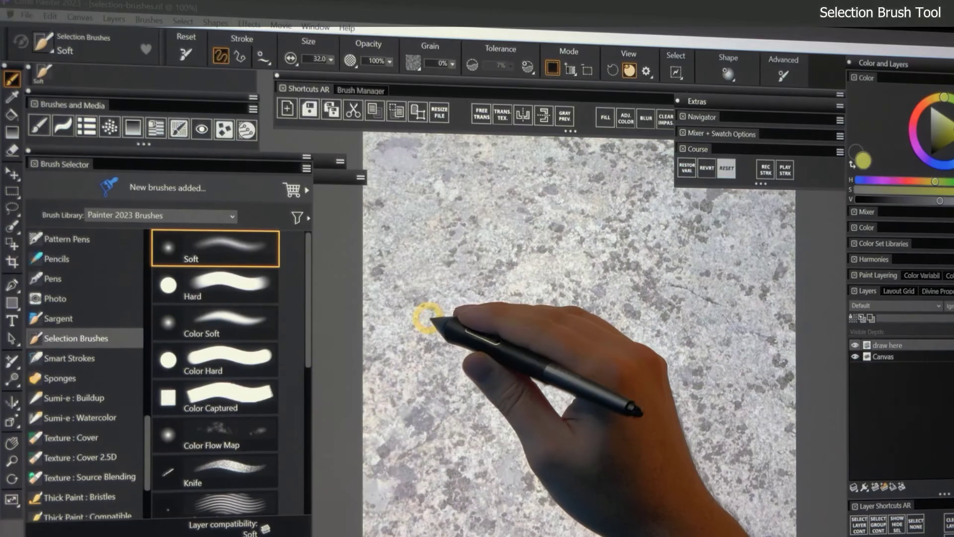
pyautogui.moveTo(502, 214); pyautogui.dragTo(401, 348)
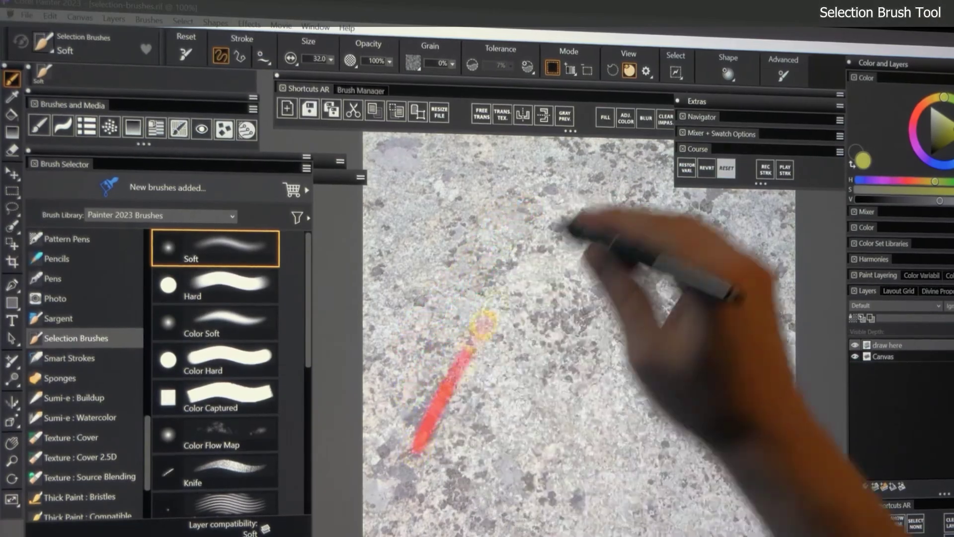
pyautogui.moveTo(543, 203)
pyautogui.mouseDown()
pyautogui.moveTo(436, 454)
pyautogui.moveTo(559, 258)
pyautogui.mouseUp()
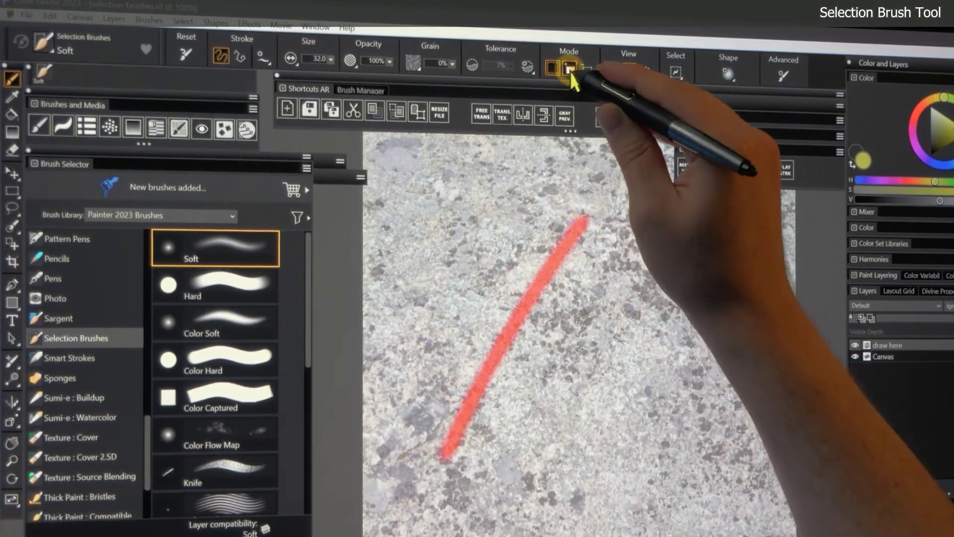
# Add two parallel selection strokes, then subtract their upper and lower ends
pyautogui.click(570, 68)
pyautogui.moveTo(603, 211); pyautogui.dragTo(460, 455)
pyautogui.moveTo(619, 251)
pyautogui.mouseDown()
pyautogui.moveTo(522, 392)
pyautogui.moveTo(492, 464)
pyautogui.mouseUp()
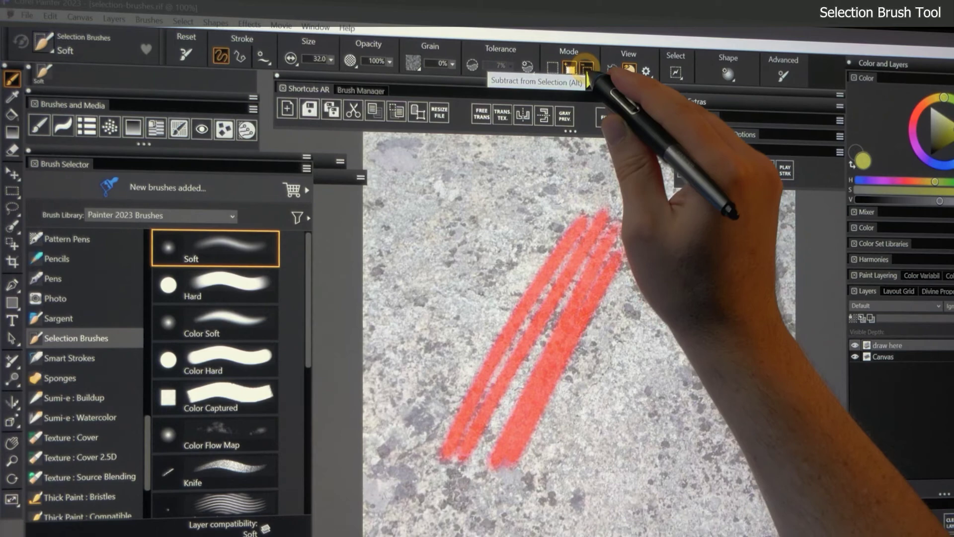
pyautogui.click(587, 69)
pyautogui.moveTo(634, 215)
pyautogui.mouseDown()
pyautogui.moveTo(547, 248)
pyautogui.moveTo(537, 256)
pyautogui.moveTo(618, 259)
pyautogui.moveTo(502, 301)
pyautogui.mouseUp()
pyautogui.moveTo(616, 298)
pyautogui.mouseDown()
pyautogui.moveTo(507, 323)
pyautogui.moveTo(511, 373)
pyautogui.moveTo(557, 377)
pyautogui.moveTo(497, 447)
pyautogui.mouseUp()
pyautogui.moveTo(526, 392); pyautogui.dragTo(558, 315)
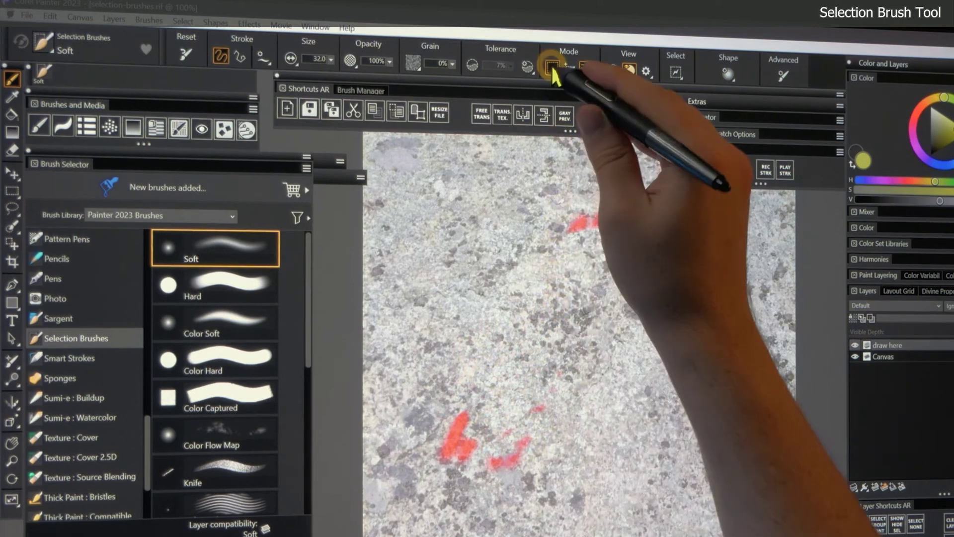
# Paint a new zigzag selection, Alt-subtract diagonal gaps through it, and return to Add mode
pyautogui.click(552, 69)
pyautogui.moveTo(604, 216); pyautogui.dragTo(571, 228)
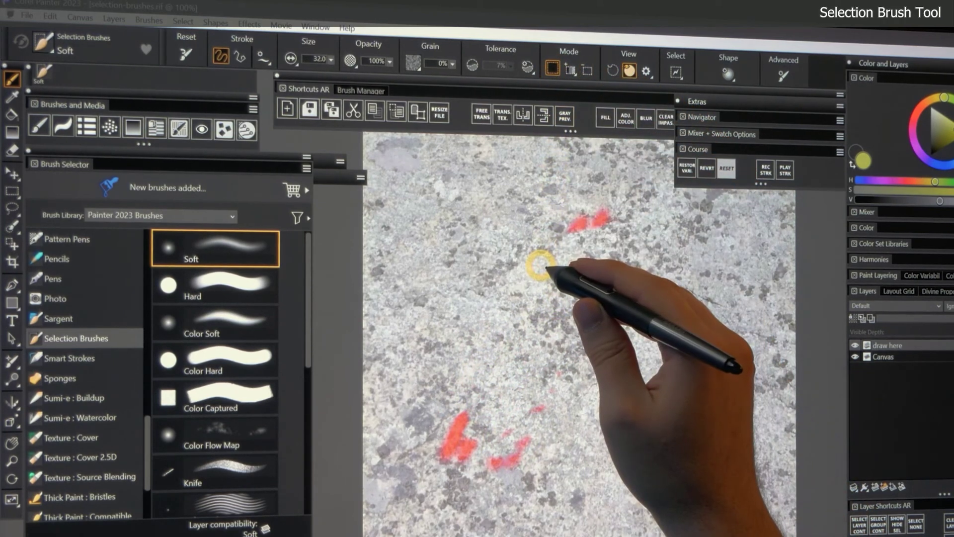
pyautogui.press('shift')
pyautogui.moveTo(522, 248)
pyautogui.mouseDown()
pyautogui.moveTo(463, 315)
pyautogui.moveTo(529, 271)
pyautogui.moveTo(501, 342)
pyautogui.moveTo(509, 373)
pyautogui.moveTo(610, 267)
pyautogui.moveTo(557, 366)
pyautogui.moveTo(612, 378)
pyautogui.moveTo(685, 312)
pyautogui.mouseUp()
pyautogui.press('alt')
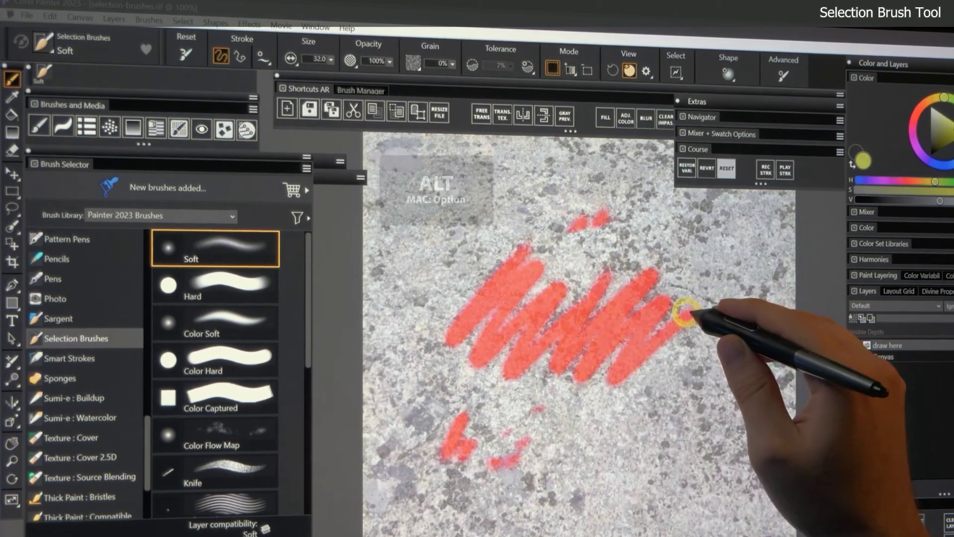
pyautogui.moveTo(624, 313)
pyautogui.mouseDown()
pyautogui.moveTo(558, 319)
pyautogui.moveTo(597, 309)
pyautogui.moveTo(546, 343)
pyautogui.mouseUp()
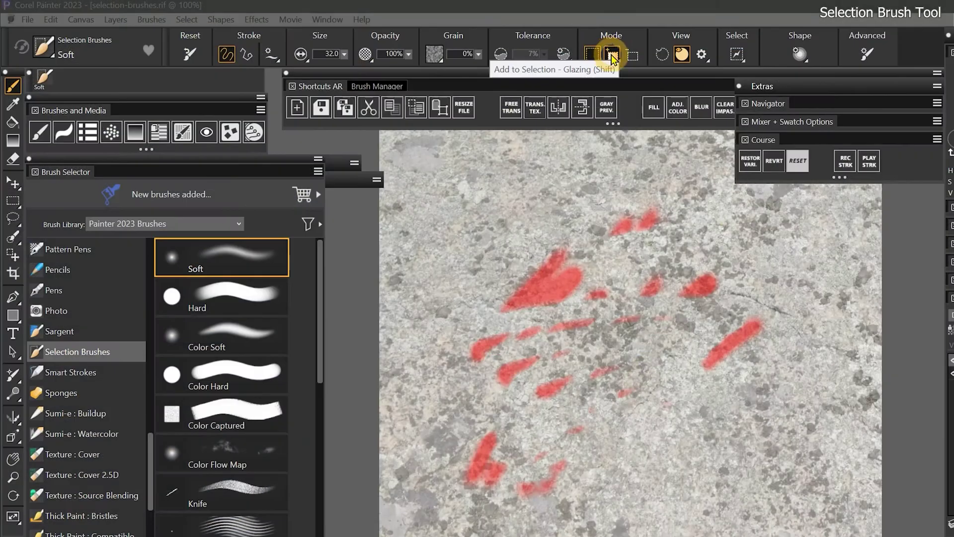
pyautogui.click(613, 54)
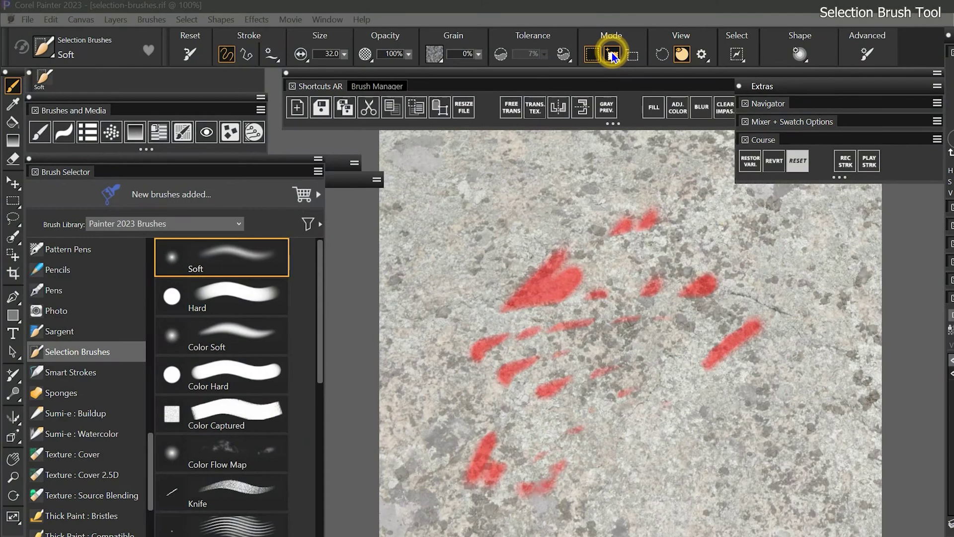
# Clear the selection, set the brush size to 169.2, and paint two soft round dabs
pyautogui.hotkey('ctrl', 'd')
pyautogui.moveTo(575, 298)
pyautogui.mouseDown()
pyautogui.moveTo(602, 379)
pyautogui.moveTo(595, 353)
pyautogui.mouseUp()
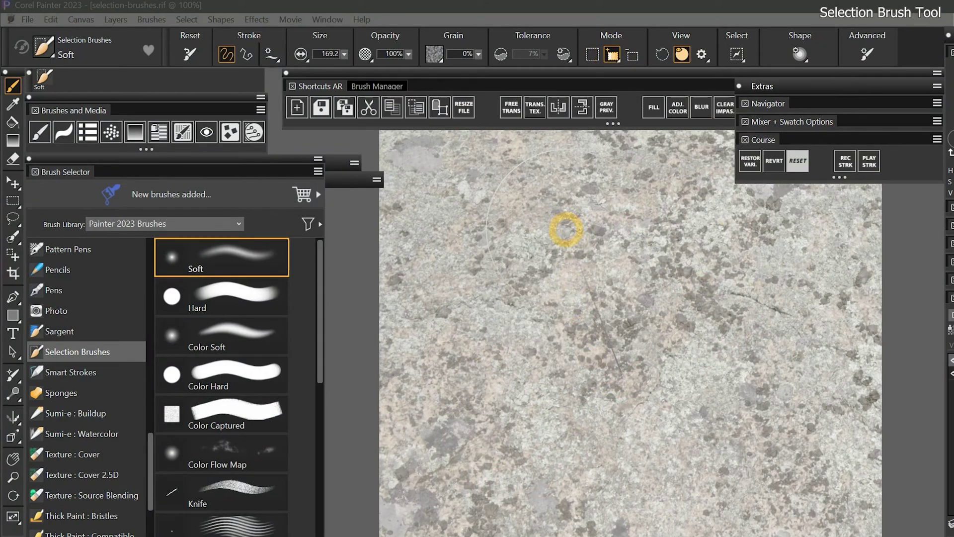
pyautogui.moveTo(518, 350)
pyautogui.mouseDown()
pyautogui.moveTo(526, 341)
pyautogui.moveTo(507, 335)
pyautogui.moveTo(509, 355)
pyautogui.mouseUp()
pyautogui.moveTo(715, 341)
pyautogui.mouseDown()
pyautogui.moveTo(735, 321)
pyautogui.moveTo(749, 325)
pyautogui.moveTo(750, 355)
pyautogui.mouseUp()
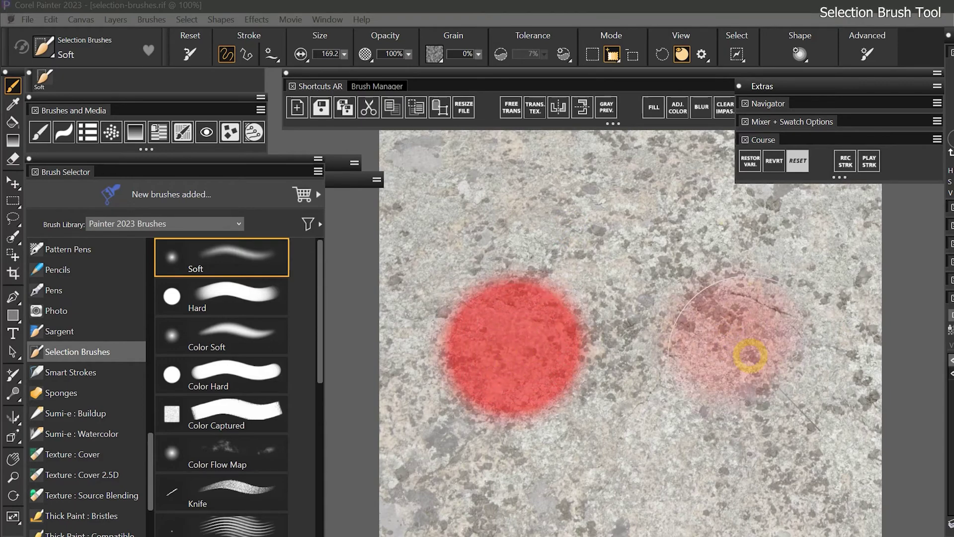
# Fill both dabs with a gradient and turn on the marching-ants outlines
pyautogui.click(653, 106)
pyautogui.click(594, 212)
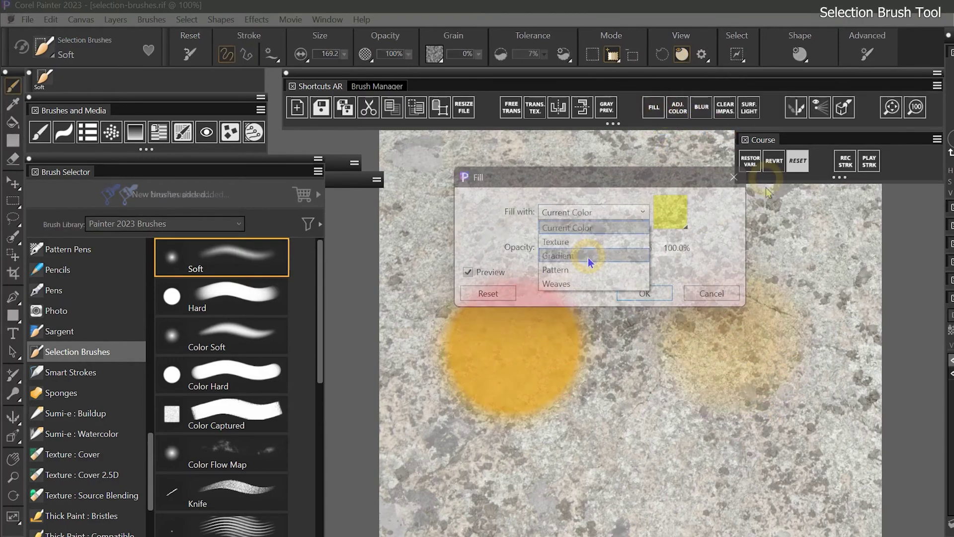
pyautogui.click(588, 256)
pyautogui.click(664, 297)
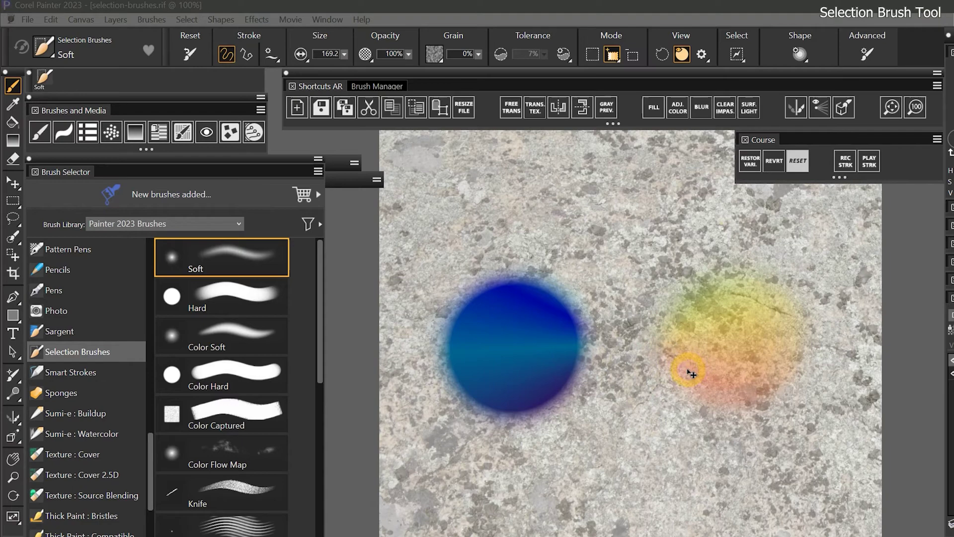
pyautogui.click(661, 54)
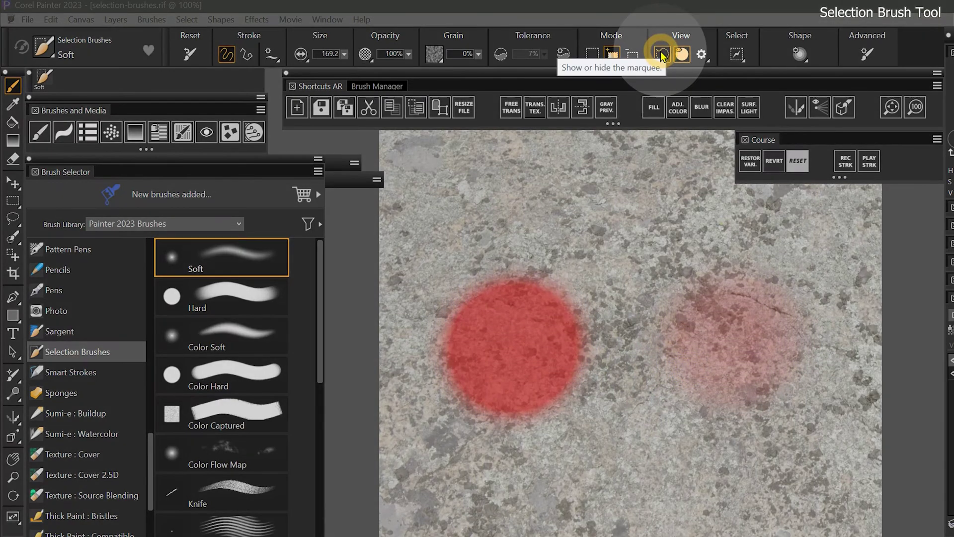
pyautogui.click(661, 52)
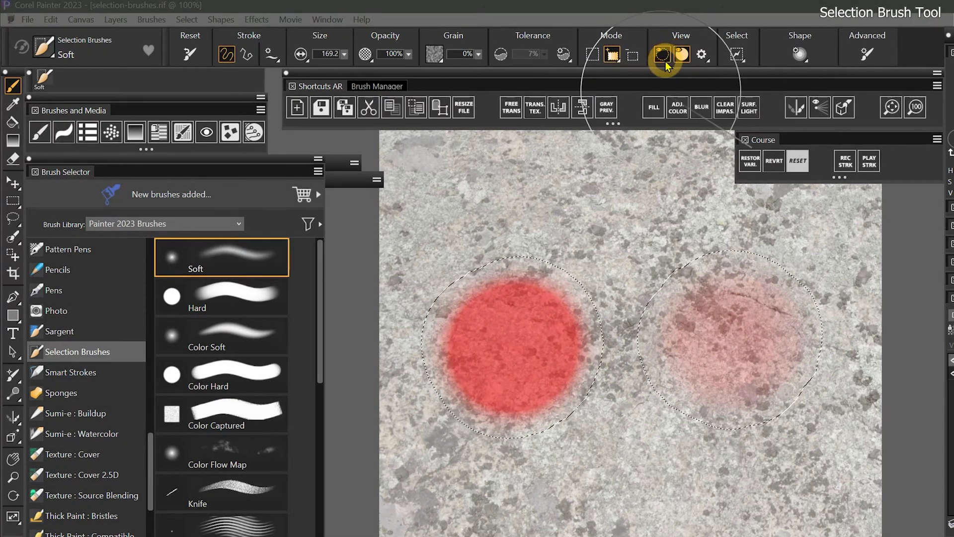
# Set the marquee threshold to 100% and hide the marquee outlines
pyautogui.click(702, 54)
pyautogui.moveTo(761, 108)
pyautogui.mouseDown()
pyautogui.moveTo(839, 106)
pyautogui.moveTo(777, 101)
pyautogui.mouseUp()
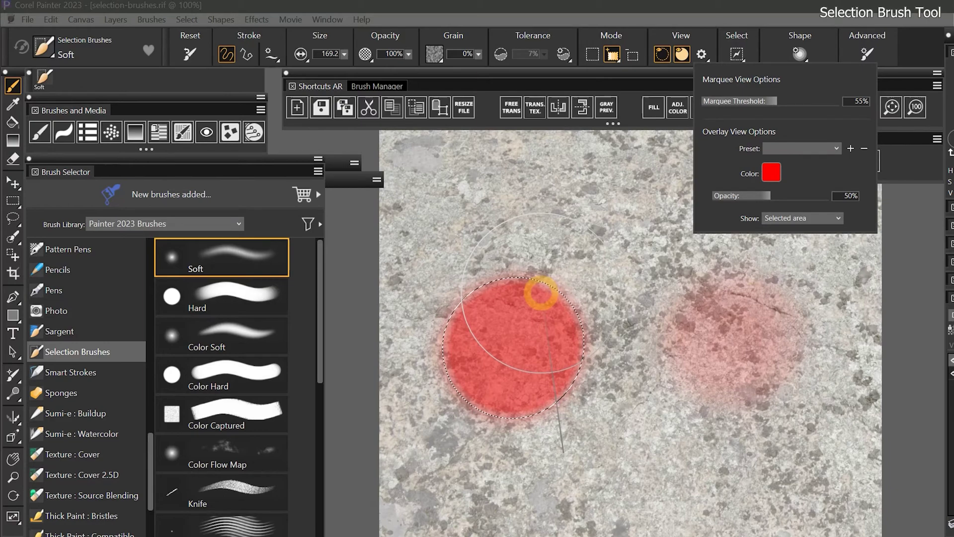
pyautogui.click(661, 56)
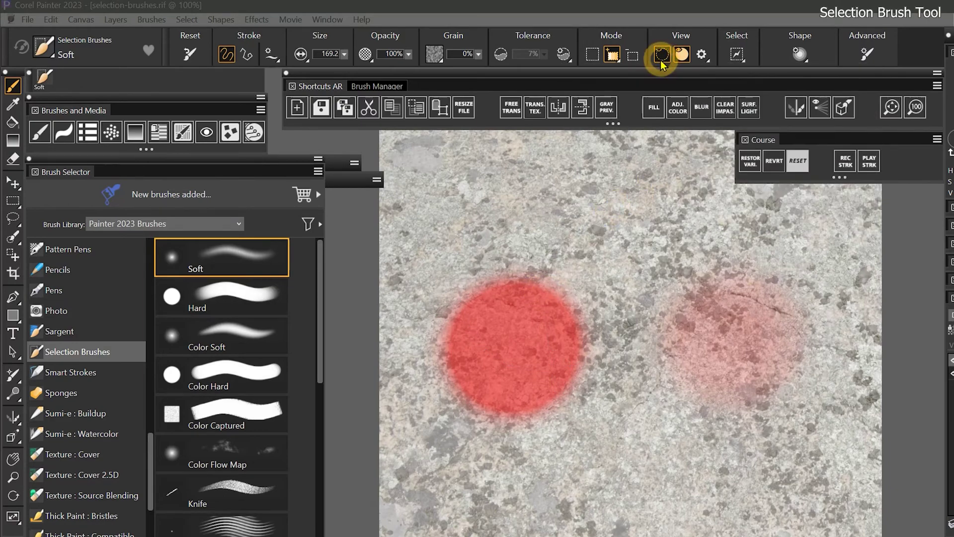
# Try a cyan overlay at lower opacity over the masked area, then black at 100%
pyautogui.click(700, 56)
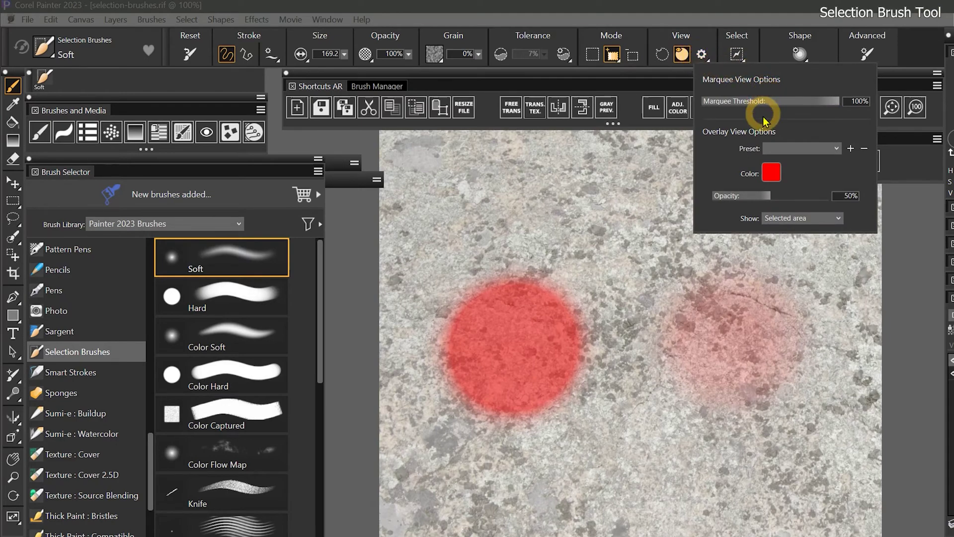
pyautogui.click(771, 171)
pyautogui.click(166, 193)
pyautogui.click(107, 354)
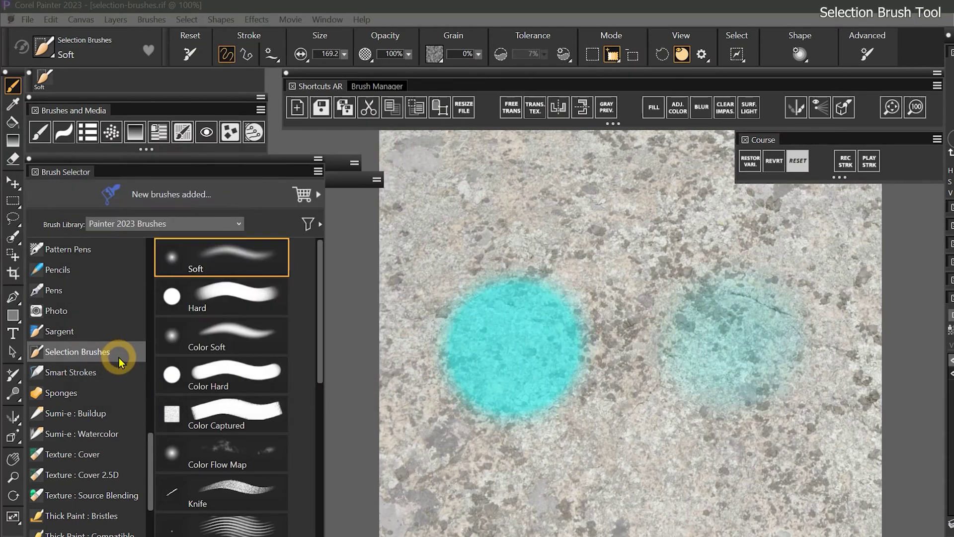
pyautogui.moveTo(767, 196)
pyautogui.mouseDown()
pyautogui.moveTo(723, 203)
pyautogui.moveTo(777, 195)
pyautogui.mouseUp()
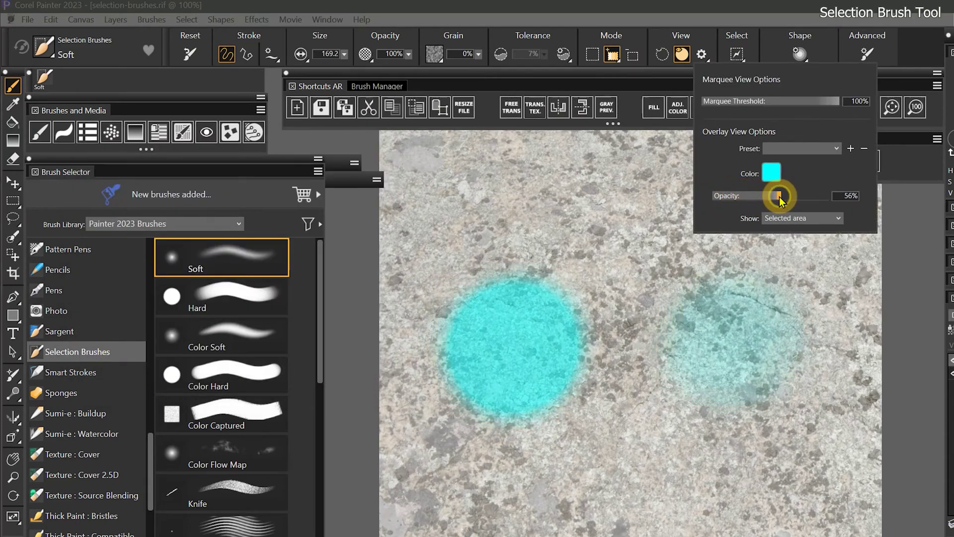
pyautogui.click(791, 220)
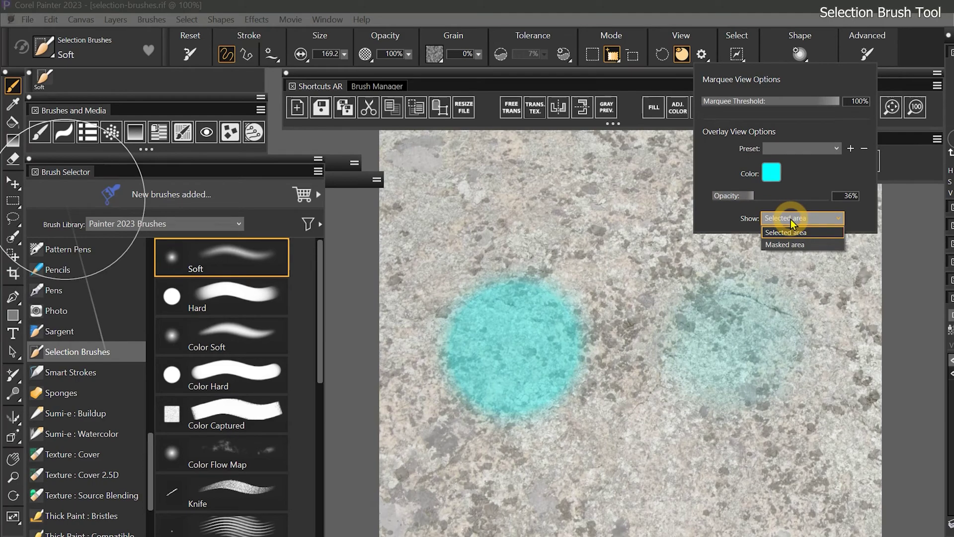
pyautogui.click(782, 244)
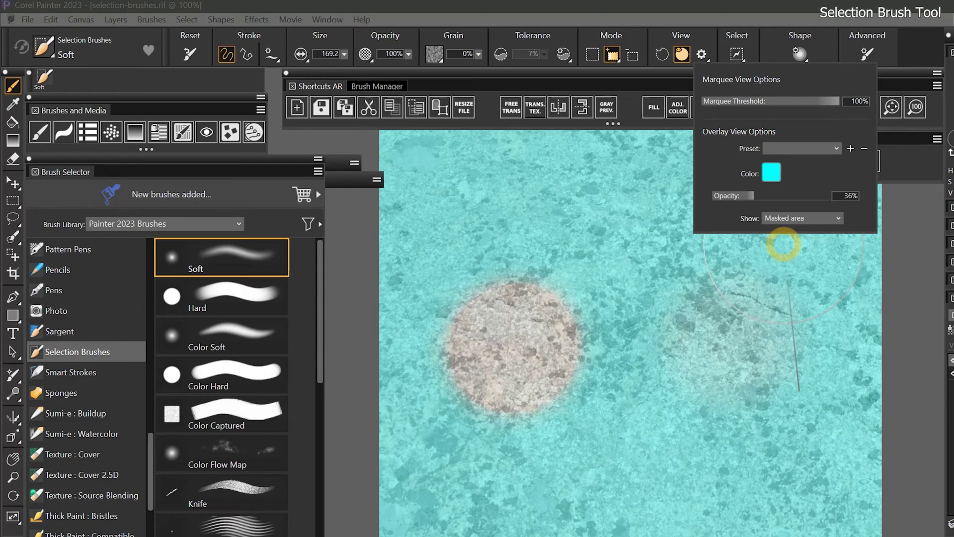
pyautogui.click(771, 172)
pyautogui.click(81, 347)
pyautogui.click(702, 53)
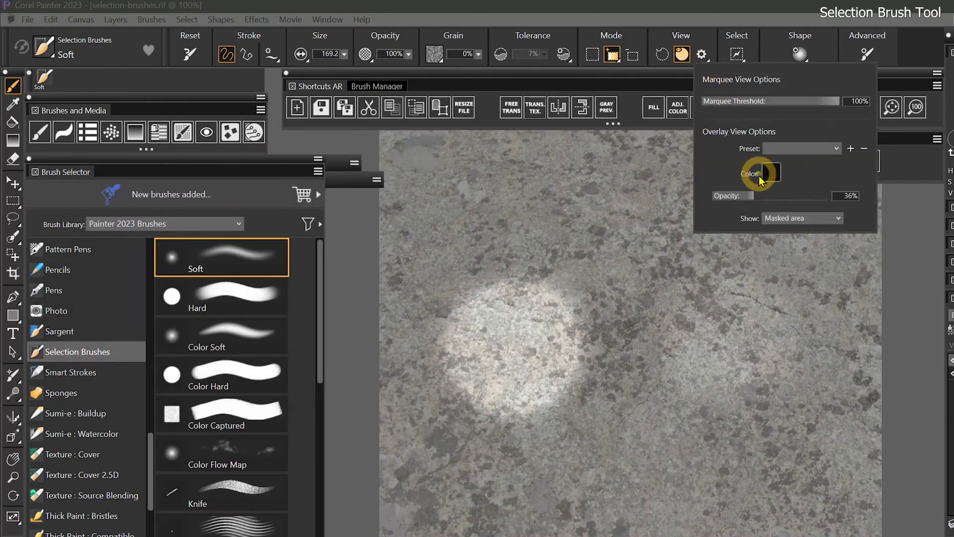
pyautogui.moveTo(754, 196); pyautogui.dragTo(882, 207)
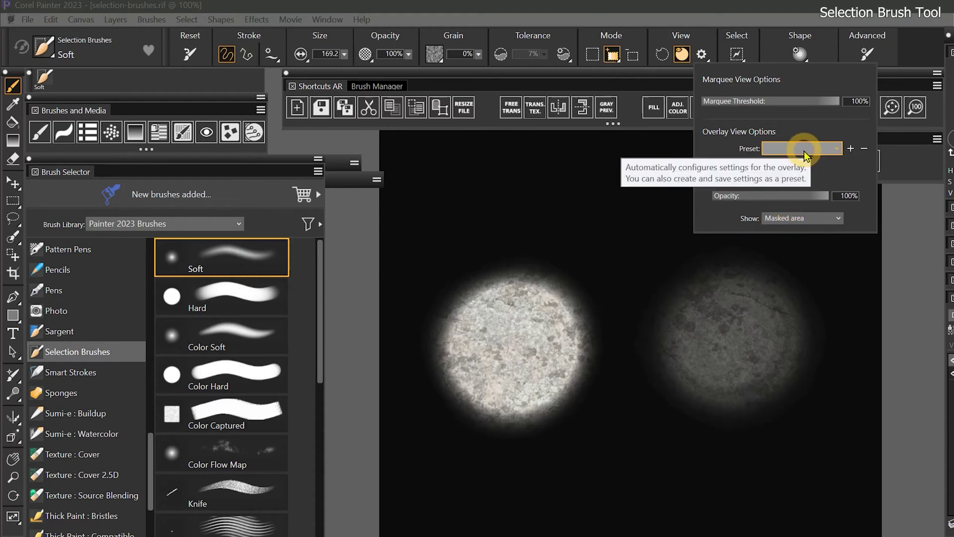
# Apply the Opaque Black overlay preset, then restore the Default (Ruby) preset
pyautogui.click(821, 151)
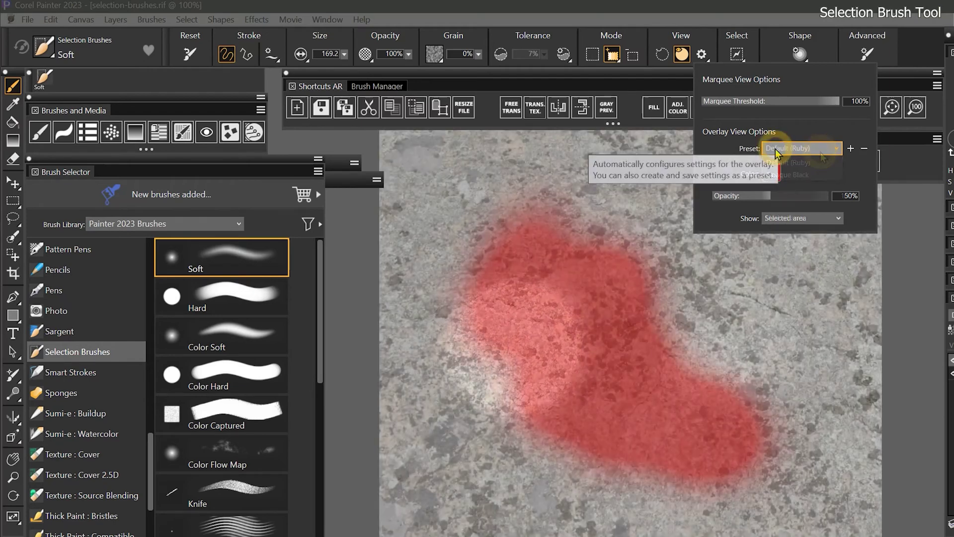
pyautogui.click(777, 148)
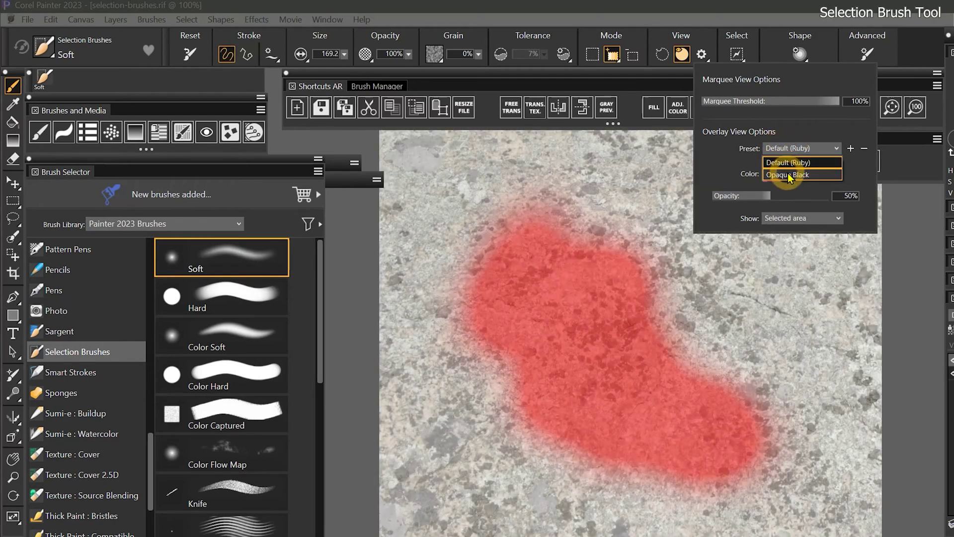
pyautogui.click(786, 174)
pyautogui.click(789, 150)
pyautogui.click(788, 163)
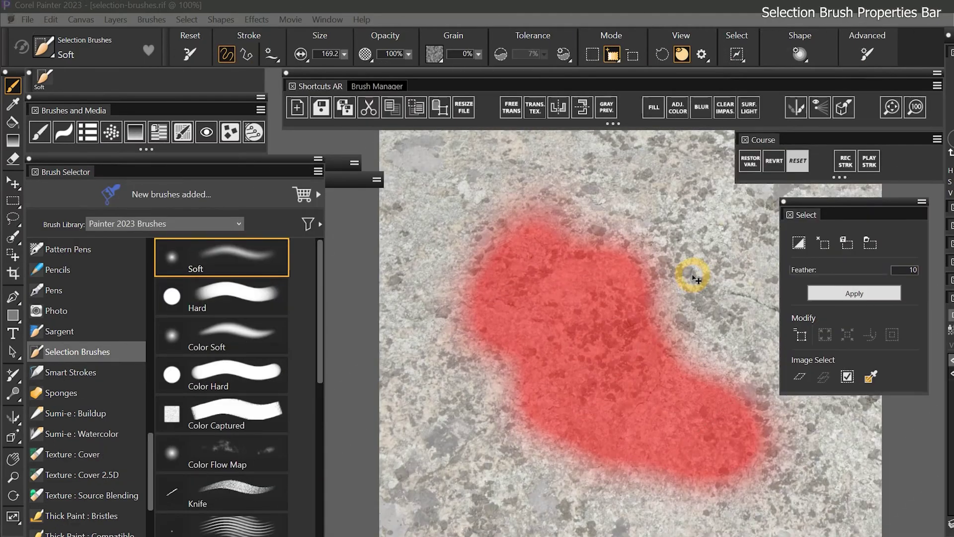
# Invert the blob selection from the Select panel, deselect it, and pick the Selection Brushes category
pyautogui.click(736, 53)
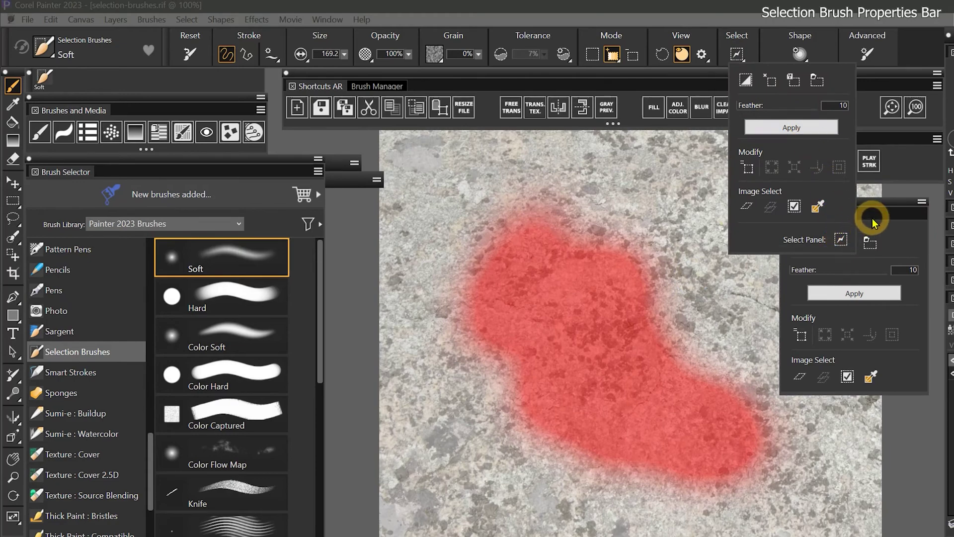
pyautogui.click(800, 242)
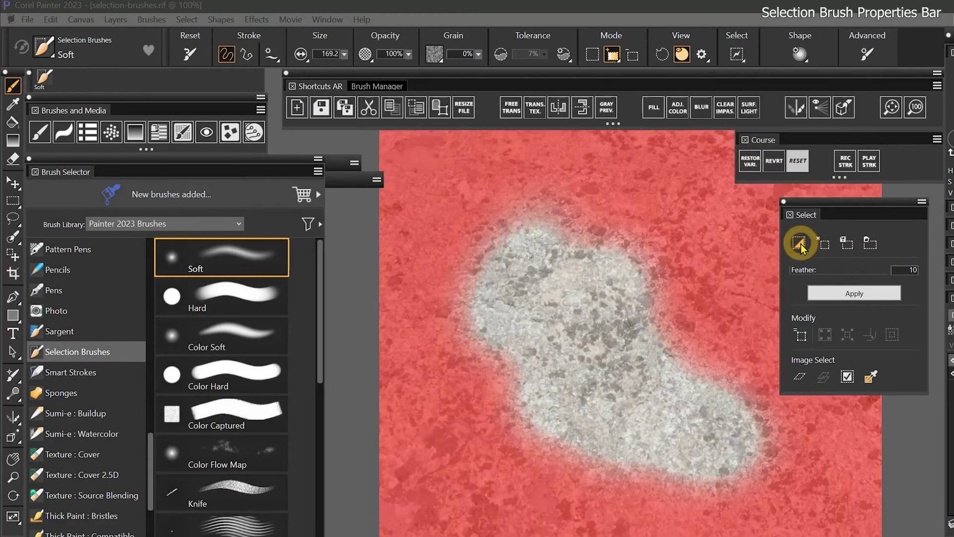
pyautogui.click(820, 245)
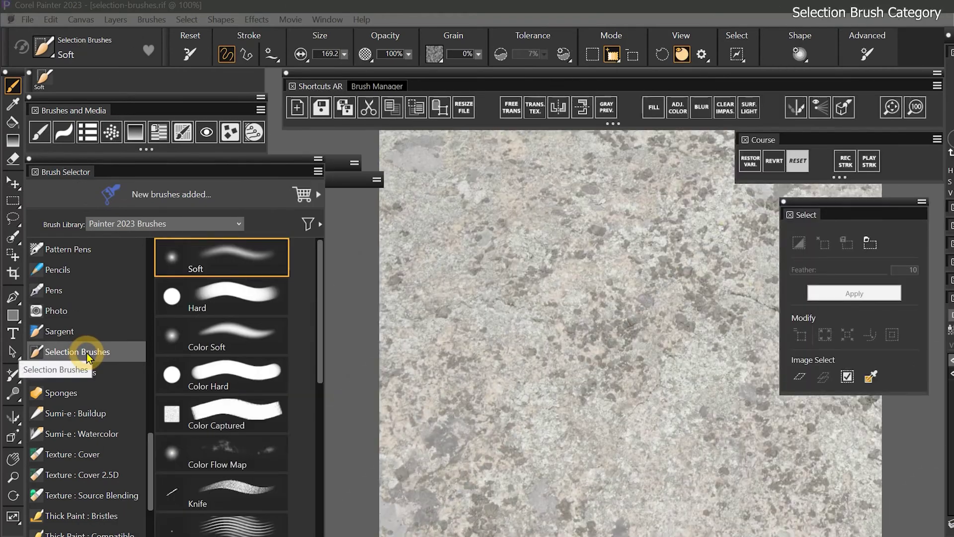
pyautogui.click(85, 354)
# Paint a vertical stroke with the Soft brush, squeeze its dab narrower, and review Opacity and Shape settings
pyautogui.click(211, 258)
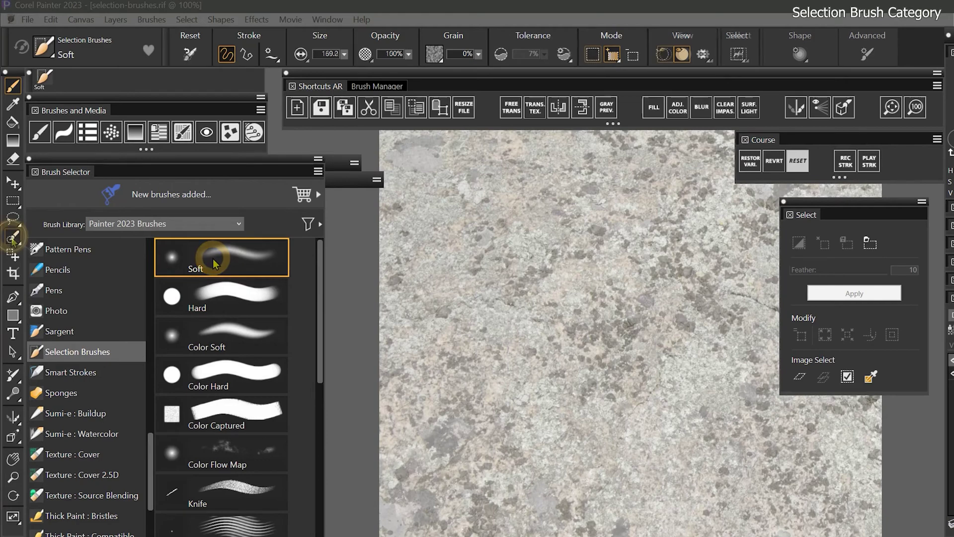
pyautogui.moveTo(453, 208)
pyautogui.mouseDown()
pyautogui.moveTo(455, 374)
pyautogui.moveTo(458, 301)
pyautogui.moveTo(458, 341)
pyautogui.mouseUp()
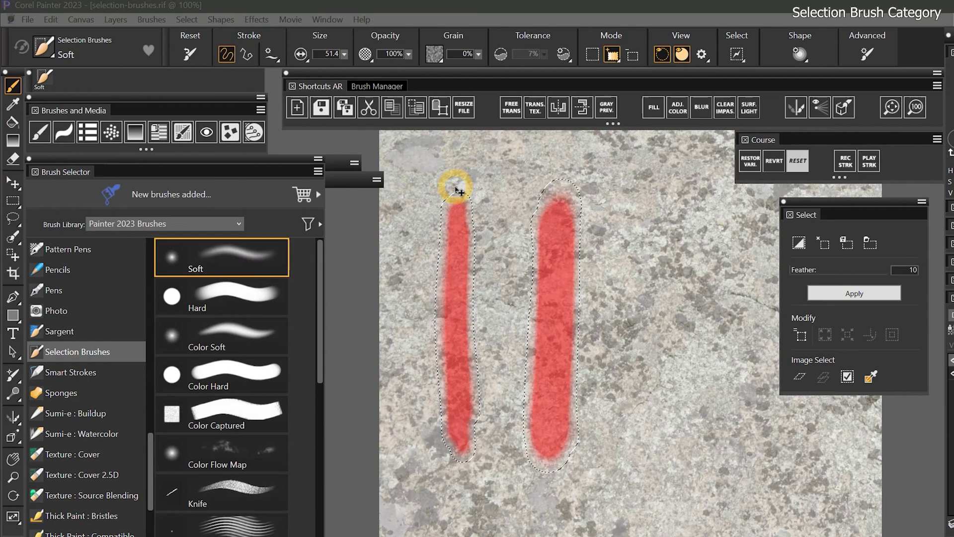
pyautogui.click(329, 50)
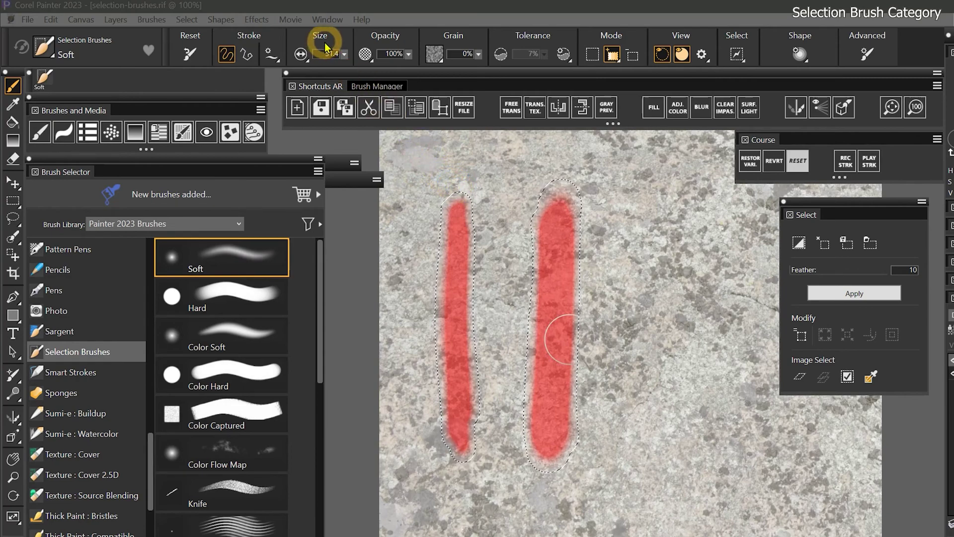
pyautogui.click(304, 49)
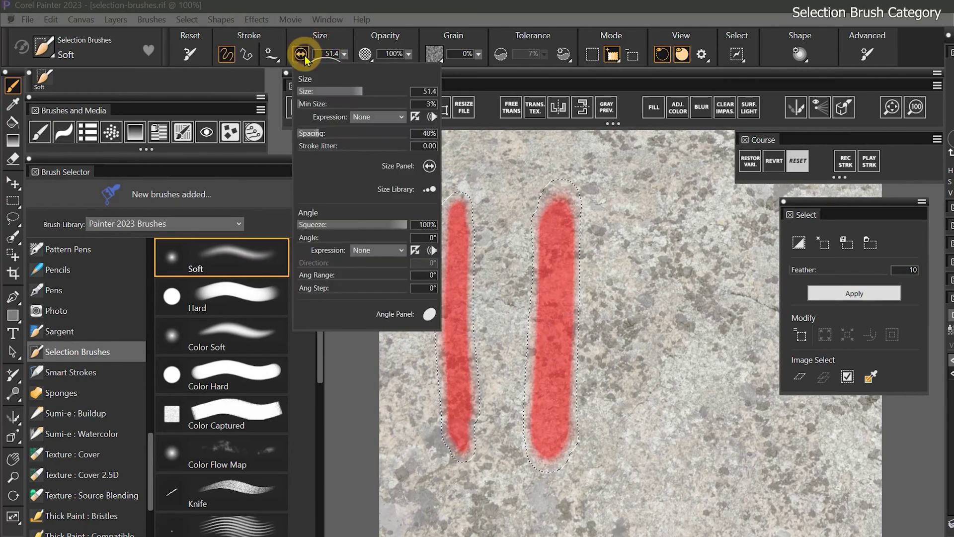
pyautogui.click(331, 228)
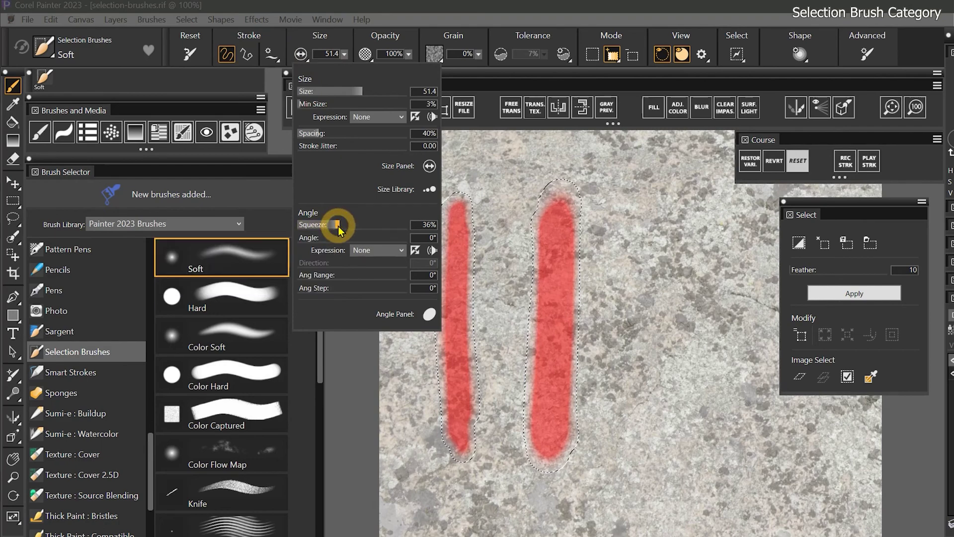
pyautogui.click(365, 54)
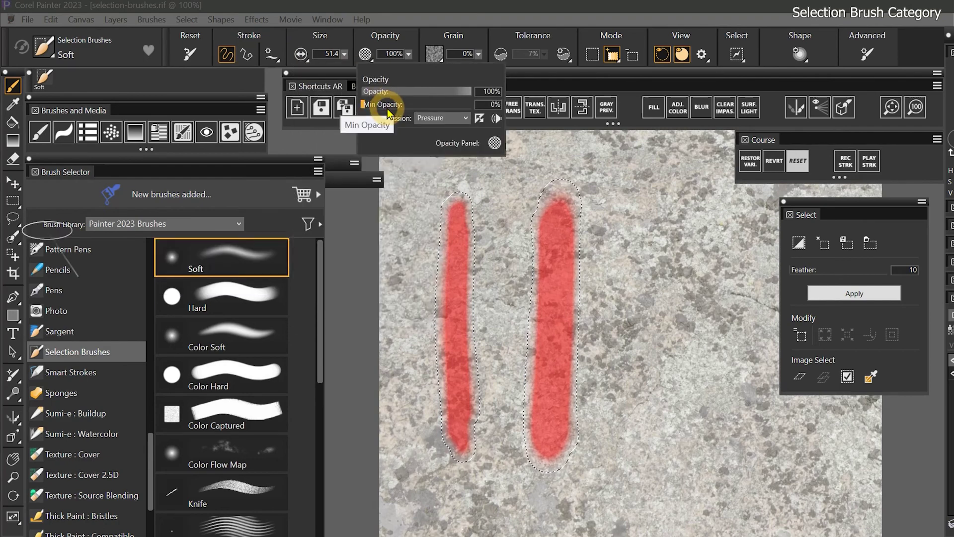
pyautogui.click(800, 54)
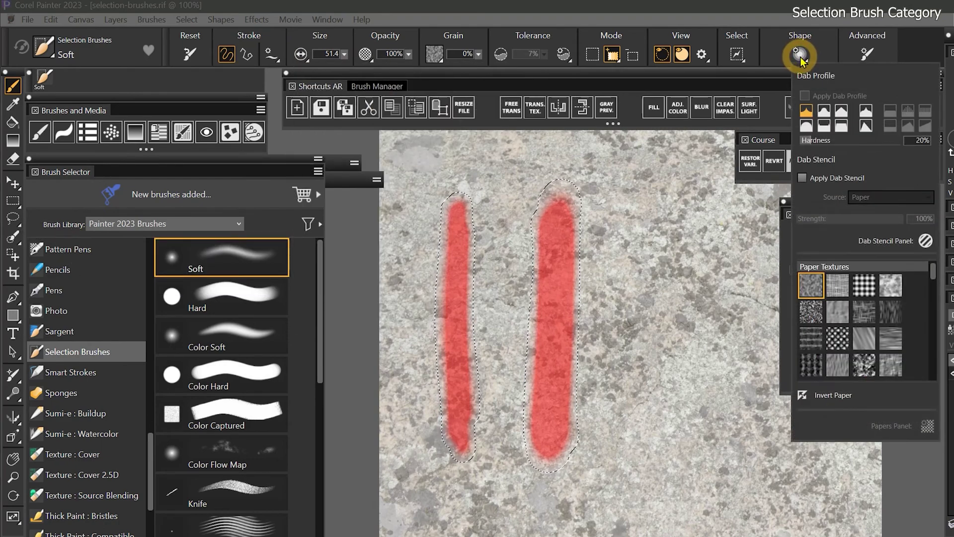
# Set a hard dab at 100% hardness, choose the Knife selection brush, and open advanced brush controls
pyautogui.click(824, 125)
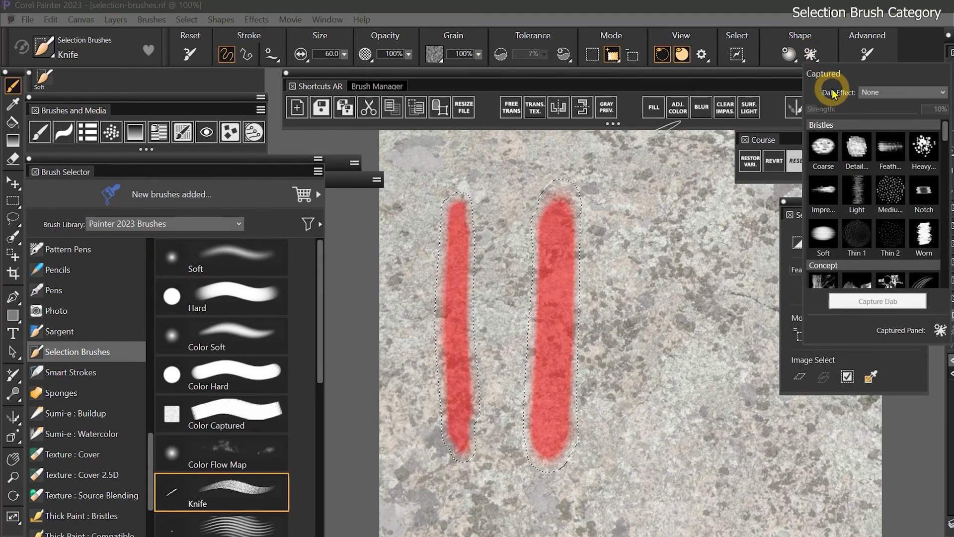
pyautogui.click(172, 497)
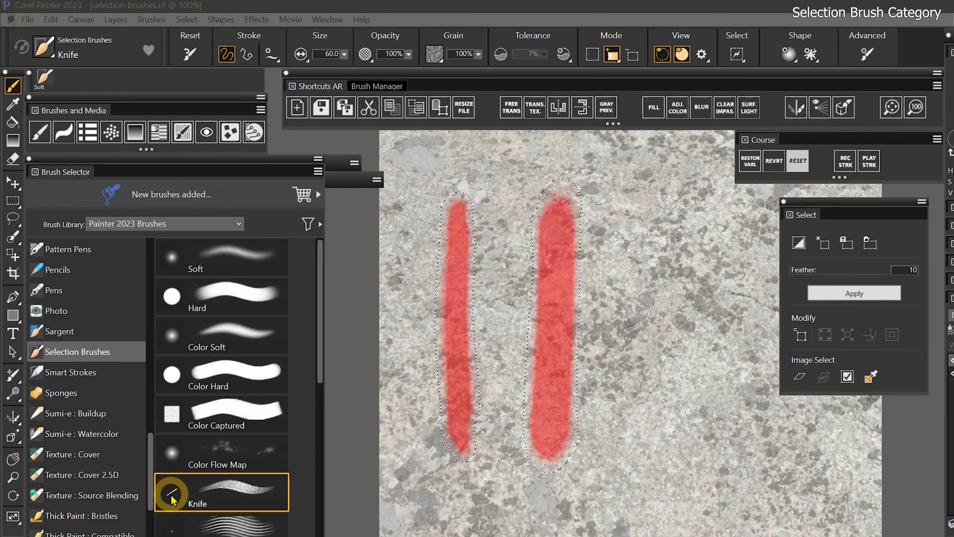
pyautogui.hotkey('ctrl', 'b')
pyautogui.click(644, 312)
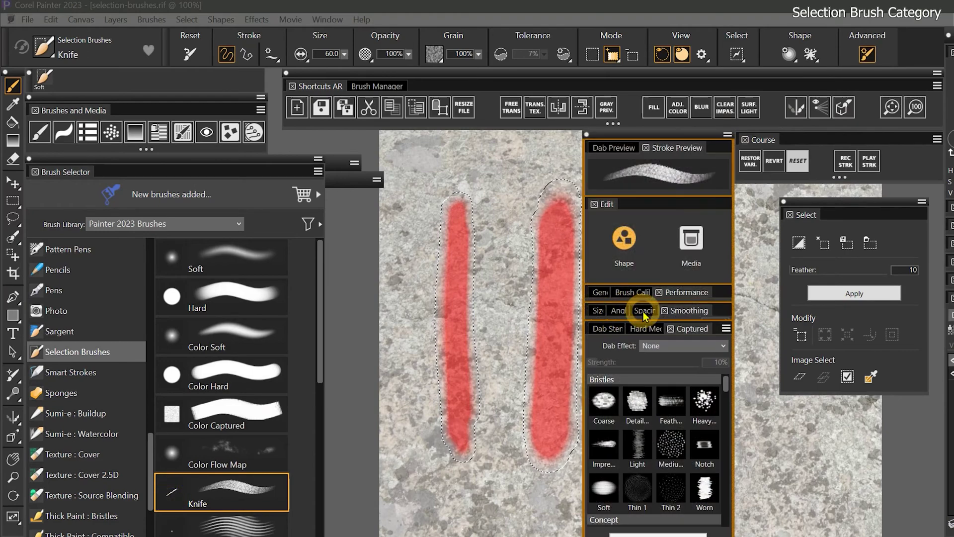
# Browse the Spacing, Media and Smoothing controls, close them, and review Opacity and Size settings
pyautogui.click(618, 392)
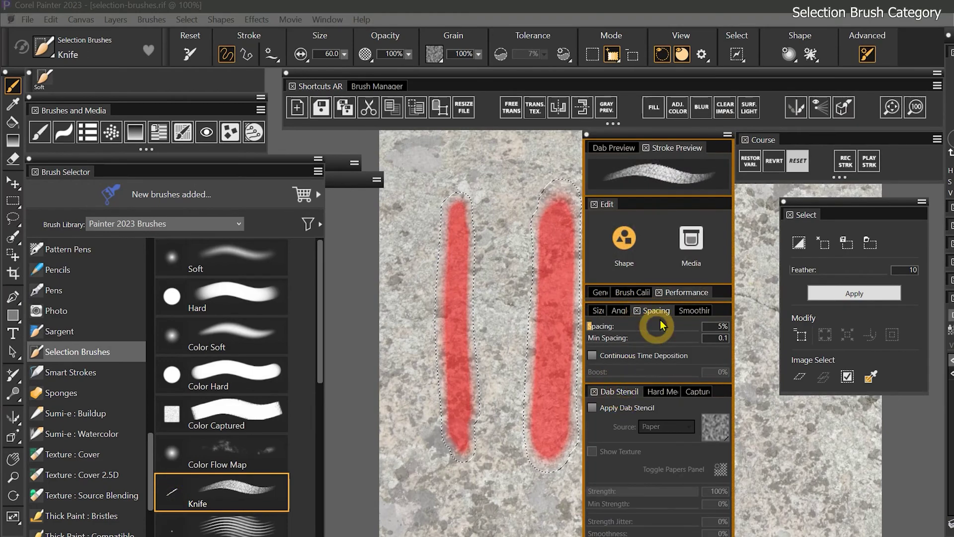
pyautogui.click(692, 250)
pyautogui.click(695, 313)
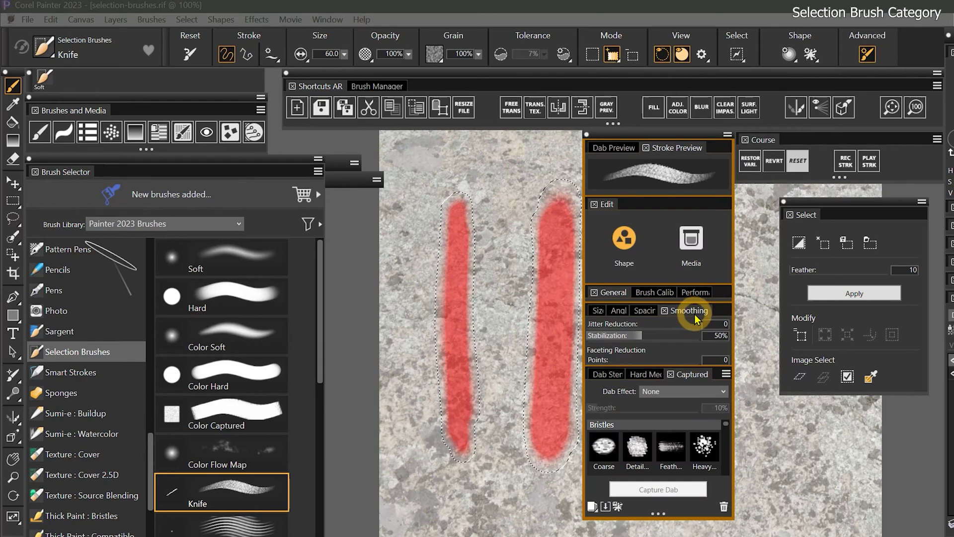
pyautogui.hotkey('ctrl', 'b')
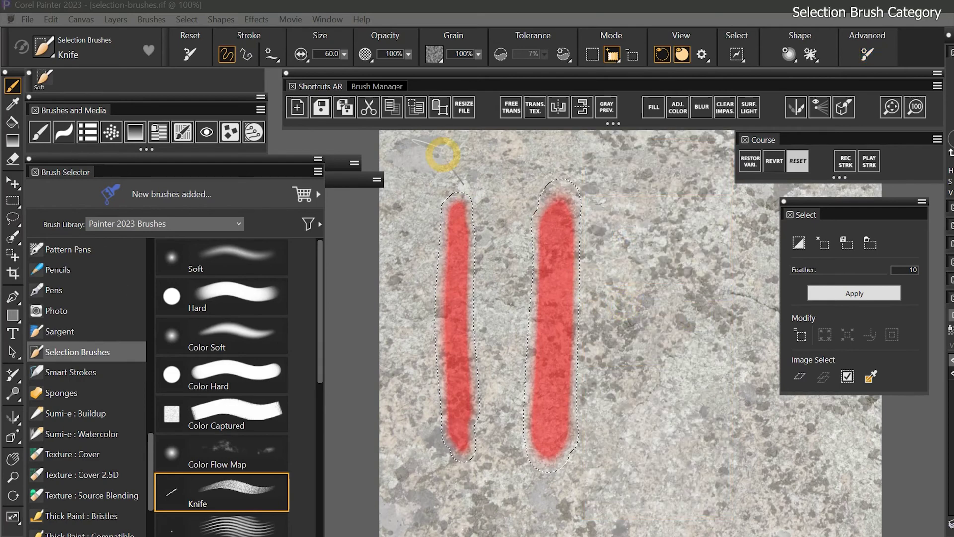
pyautogui.click(365, 53)
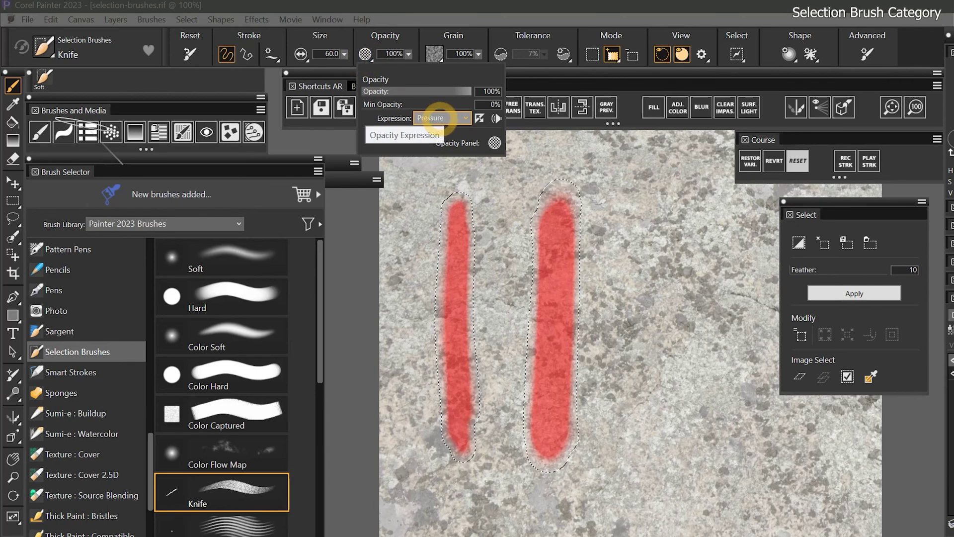
pyautogui.click(300, 54)
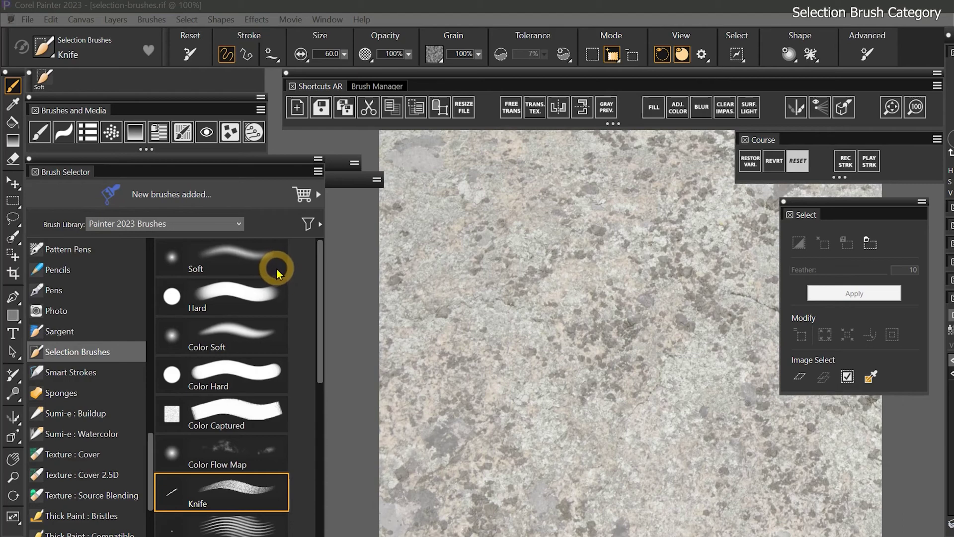
# Choose the Fractal selection brush and paint a large selection patch mid-canvas
pyautogui.scroll(-3, 248, 318)
pyautogui.click(214, 362)
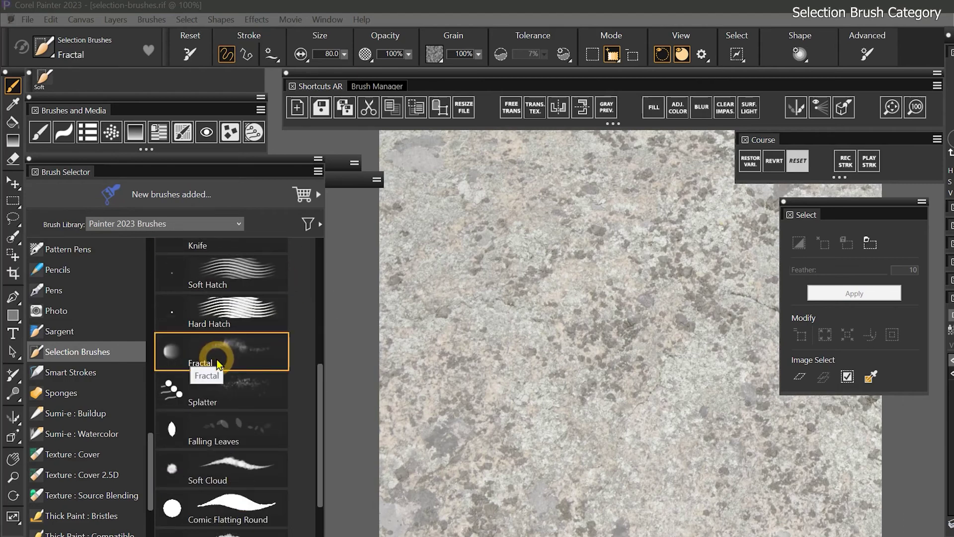
pyautogui.click(799, 53)
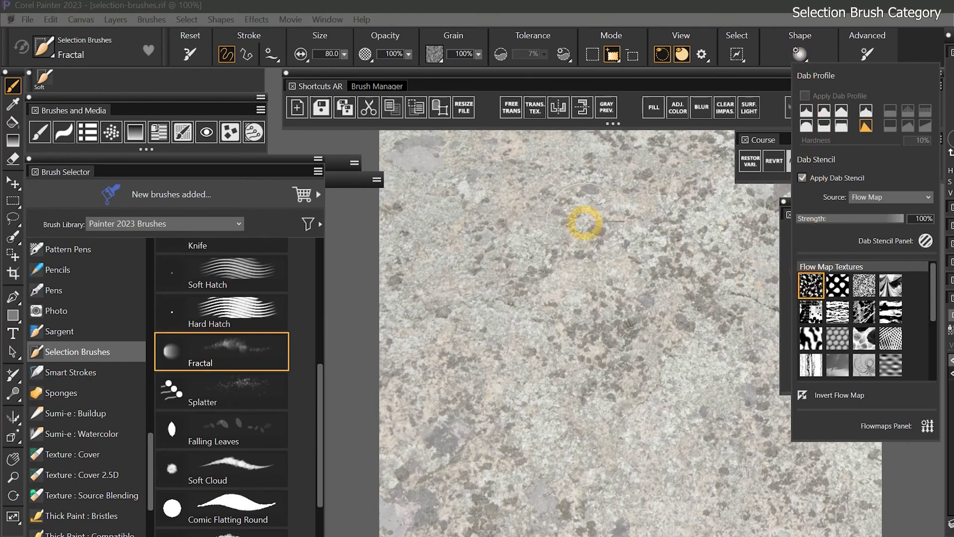
pyautogui.click(620, 213)
pyautogui.moveTo(619, 213)
pyautogui.mouseDown()
pyautogui.moveTo(443, 241)
pyautogui.moveTo(656, 258)
pyautogui.moveTo(669, 297)
pyautogui.moveTo(638, 323)
pyautogui.moveTo(445, 355)
pyautogui.moveTo(622, 353)
pyautogui.moveTo(442, 402)
pyautogui.moveTo(563, 388)
pyautogui.moveTo(610, 393)
pyautogui.moveTo(596, 420)
pyautogui.mouseUp()
# Show the patch as marching ants, fill it with the rainbow gradient, and deselect
pyautogui.click(661, 54)
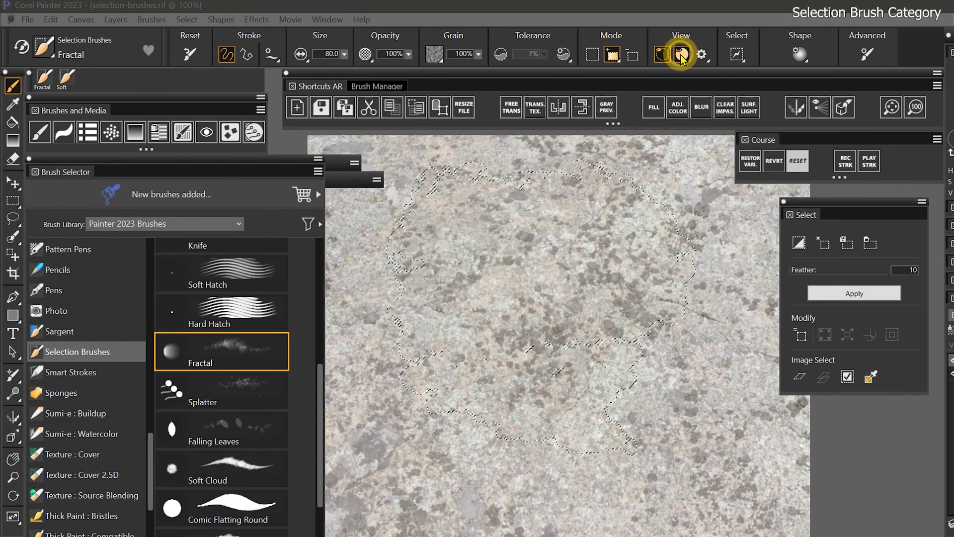
pyautogui.click(655, 107)
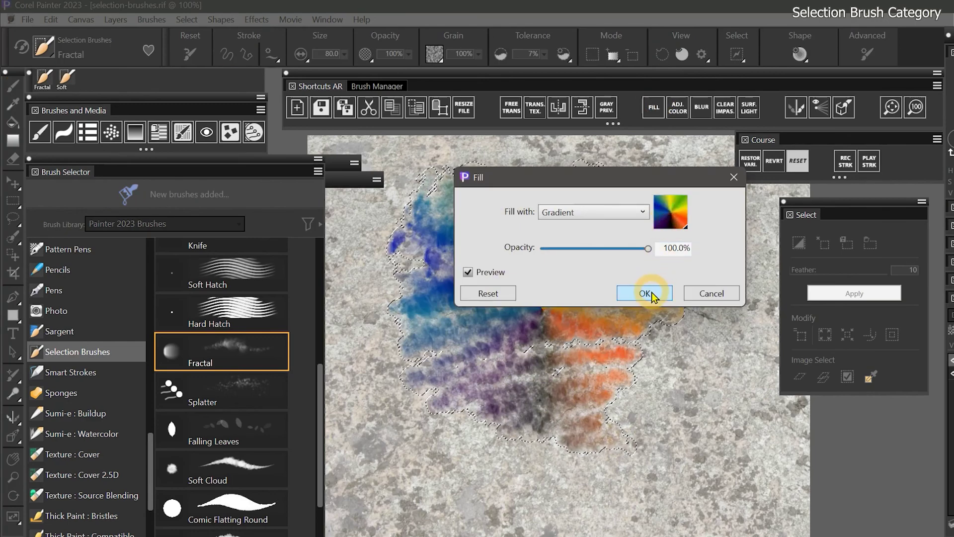
pyautogui.click(644, 293)
pyautogui.click(820, 243)
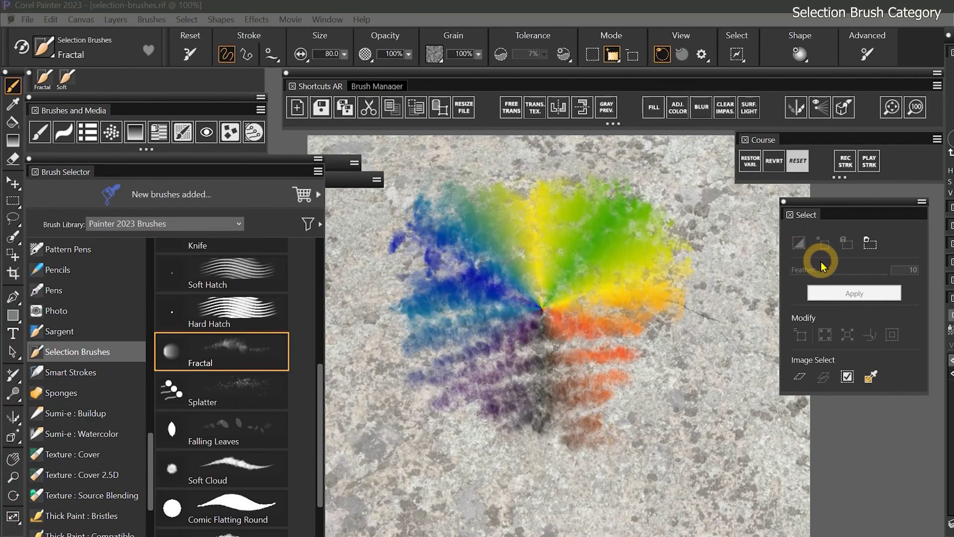
# Clear the layer, paint Falling Leaves selections, fill them with a texture, then clear again
pyautogui.press('Delete')
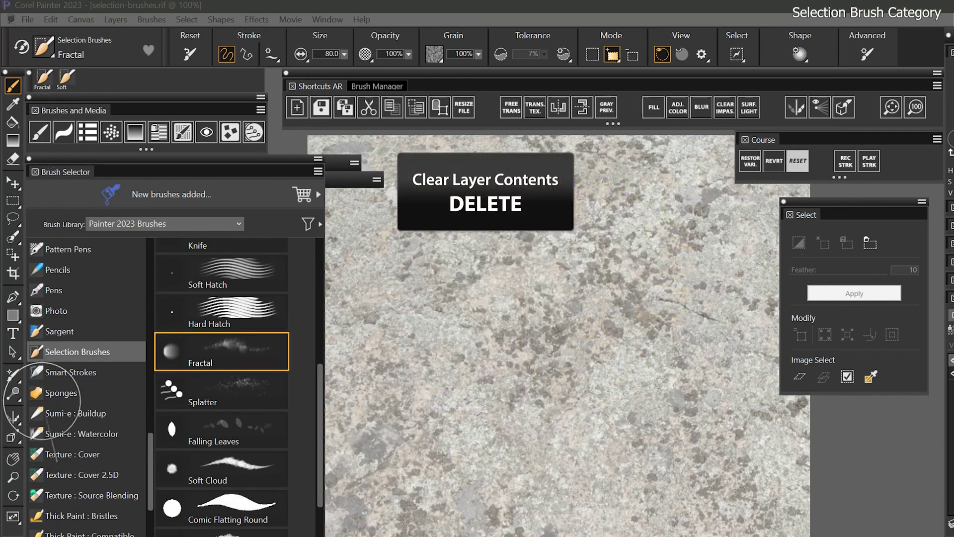
pyautogui.click(232, 428)
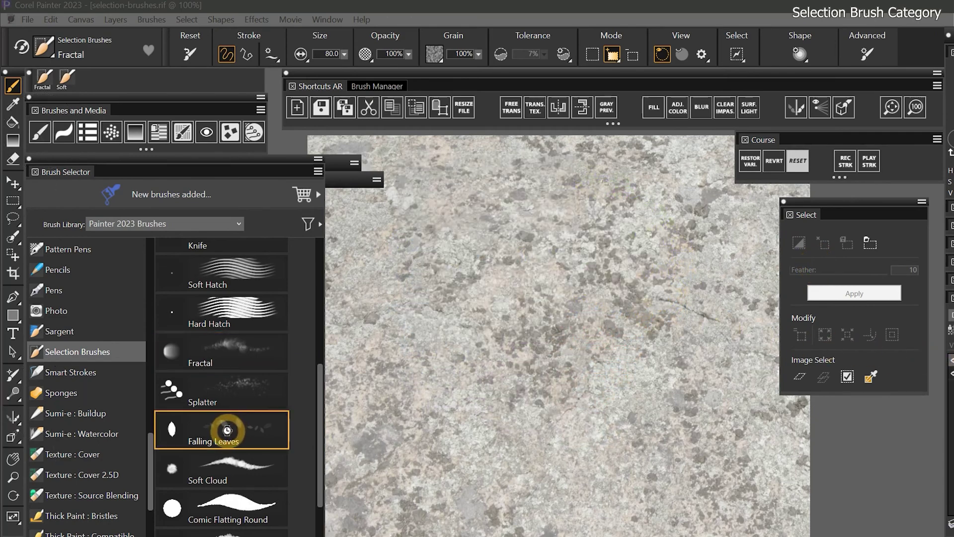
pyautogui.moveTo(564, 330)
pyautogui.mouseDown()
pyautogui.moveTo(475, 292)
pyautogui.moveTo(485, 392)
pyautogui.moveTo(577, 389)
pyautogui.moveTo(557, 303)
pyautogui.mouseUp()
pyautogui.hotkey('ctrl', 'f')
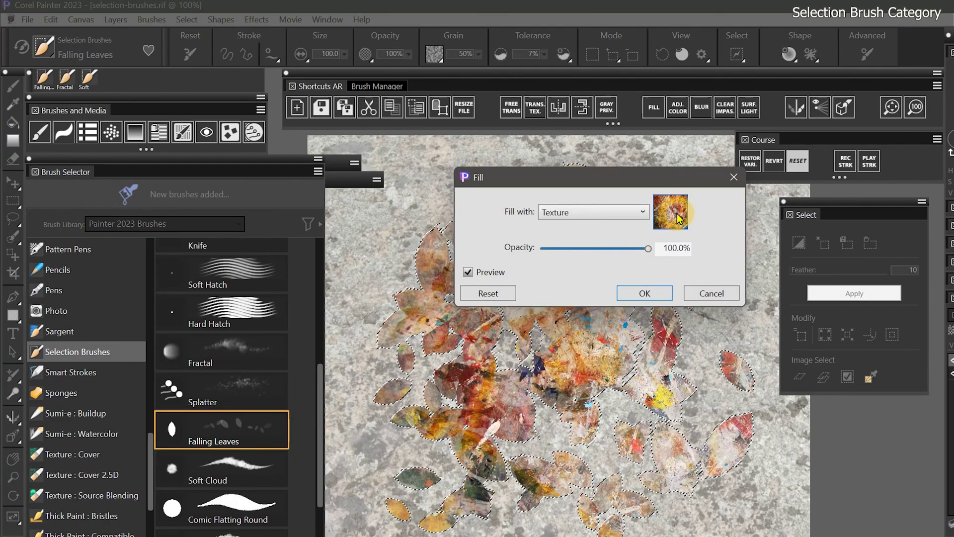
pyautogui.click(651, 294)
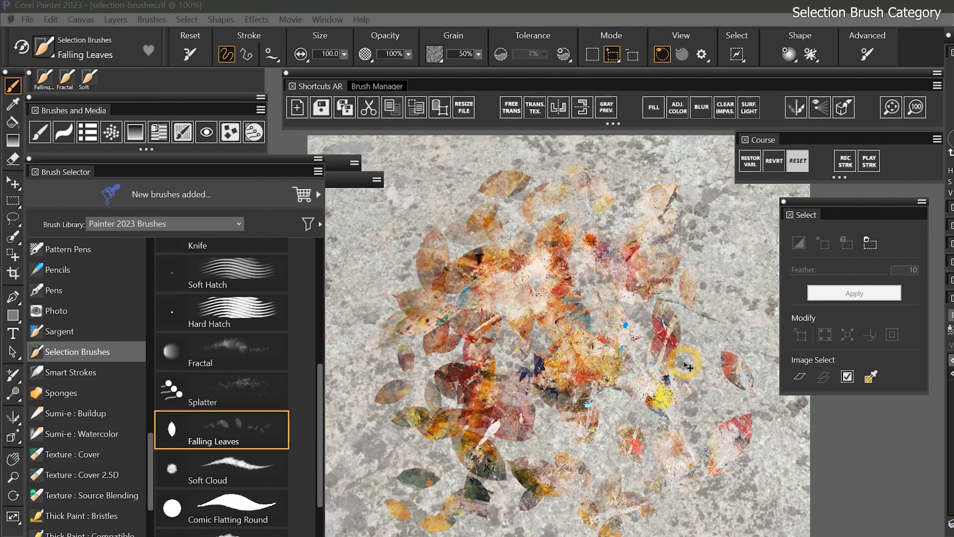
pyautogui.press('c')
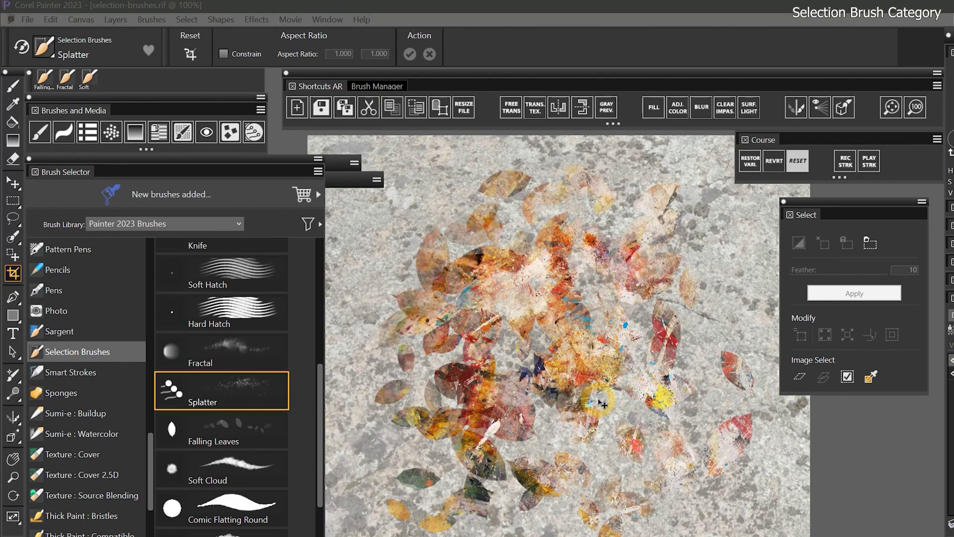
pyautogui.press('Delete')
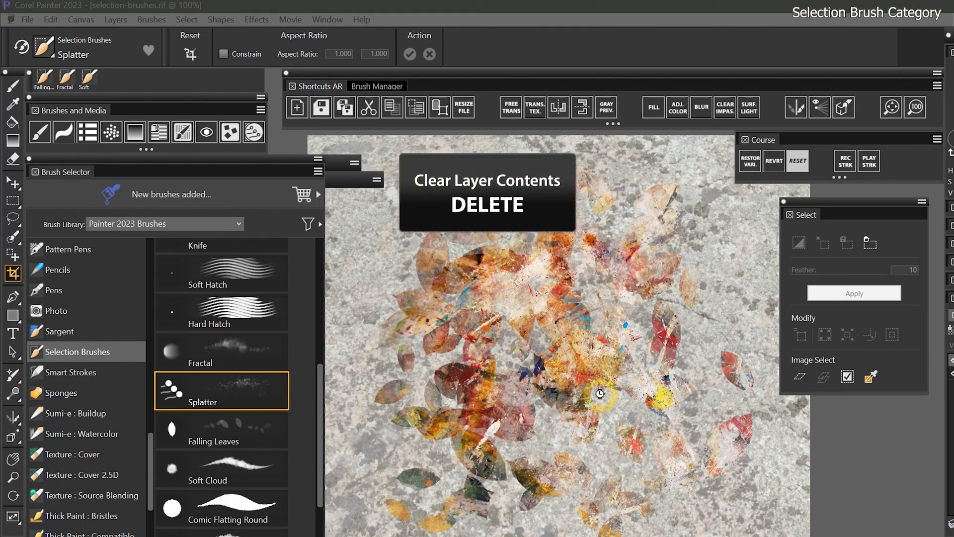